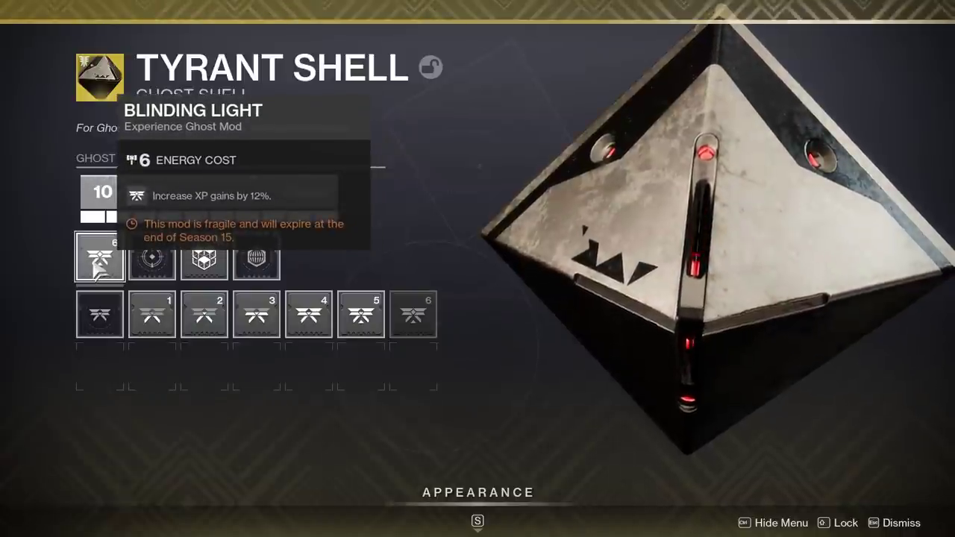
Inspect the Tyrant Shell's Economic and Experience Ghost mods, including Blinding Light, and close the shell's details.
left_click(207, 259)
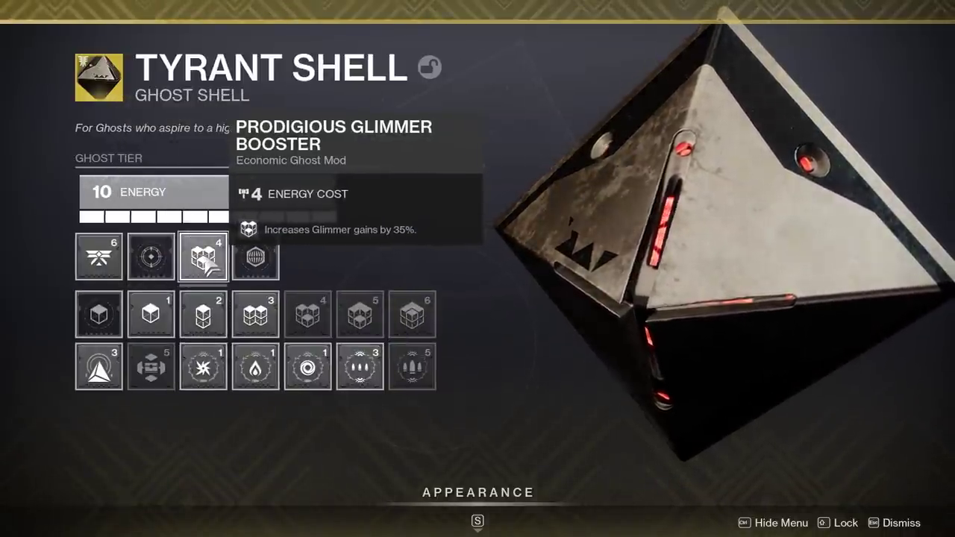
left_click(99, 258)
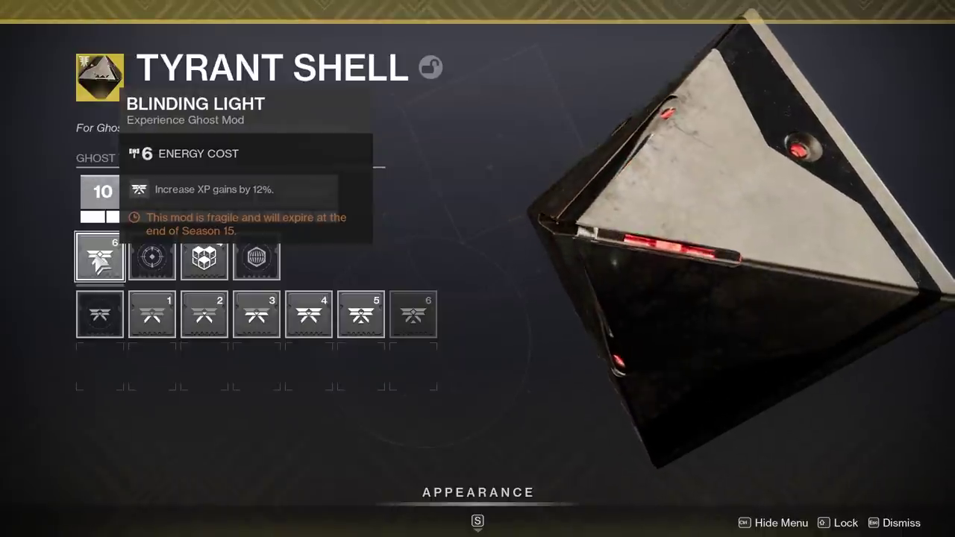
key("Escape")
key("Escape")
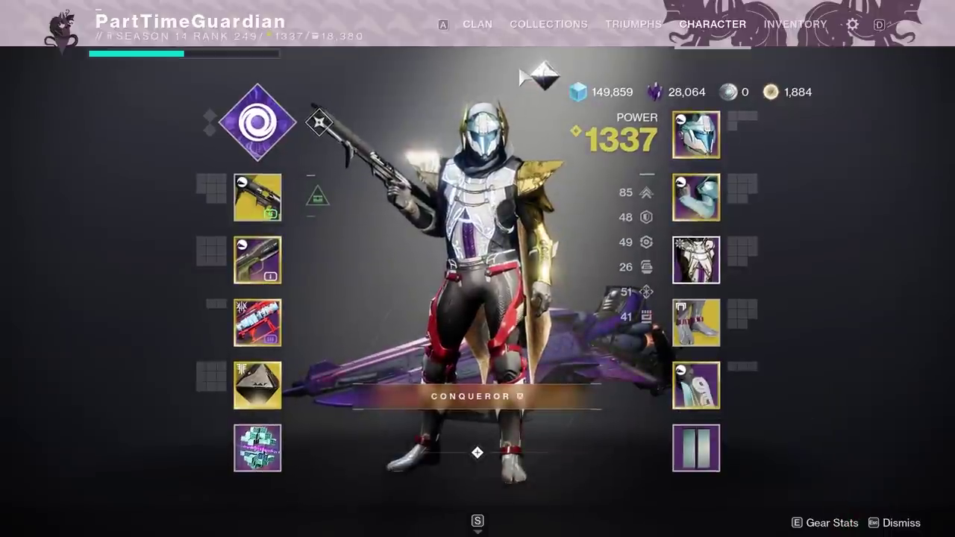
Open the Season 14 season pass and page back through the rewards toward the first ranks.
key("m")
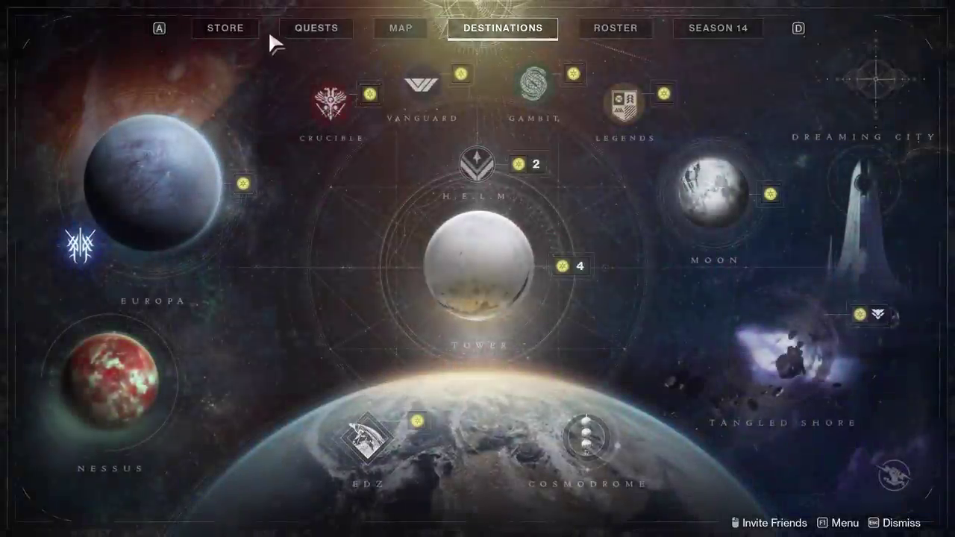
left_click(689, 34)
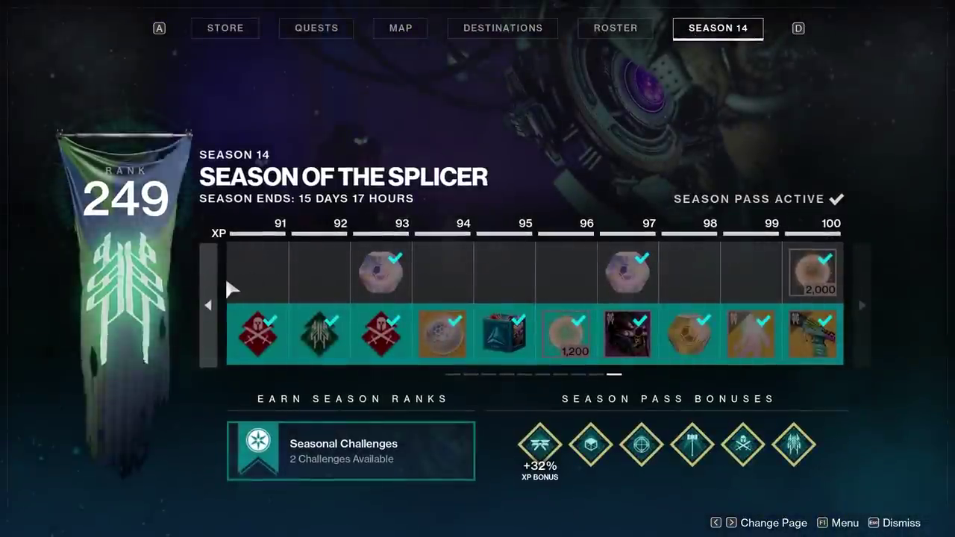
left_click(211, 300)
left_click(211, 300)
left_click(211, 300)
left_click(211, 300)
left_click(211, 301)
left_click(211, 300)
left_click(211, 300)
left_click(211, 300)
left_click(211, 300)
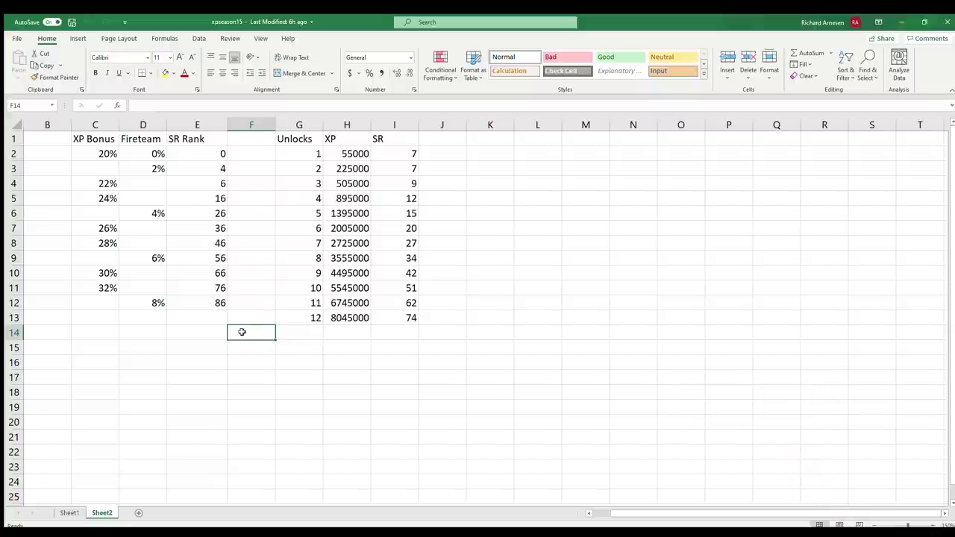
Switch to the xpseason15 workbook in Excel and examine the XP Bonus percentages from 20% to 32% on Sheet2.
left_click(215, 332)
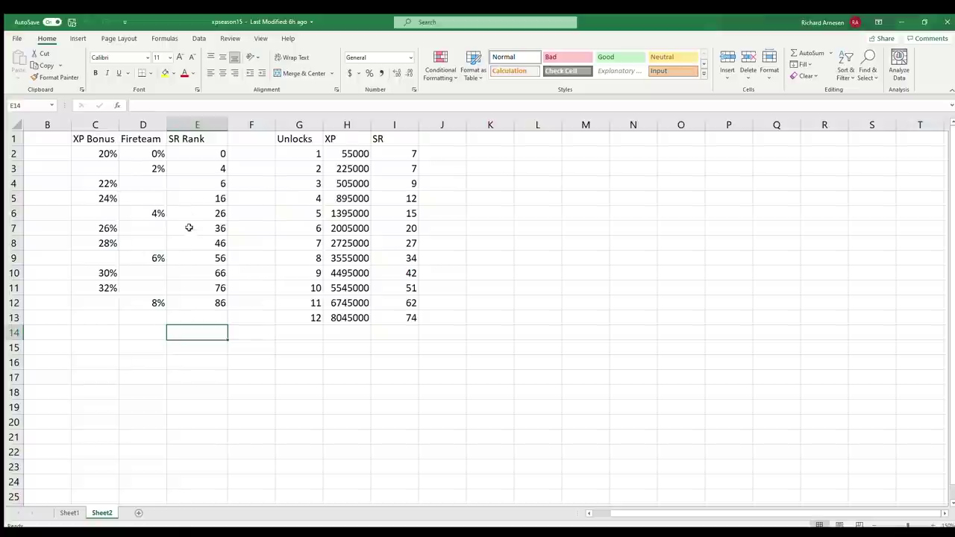
left_click(102, 155)
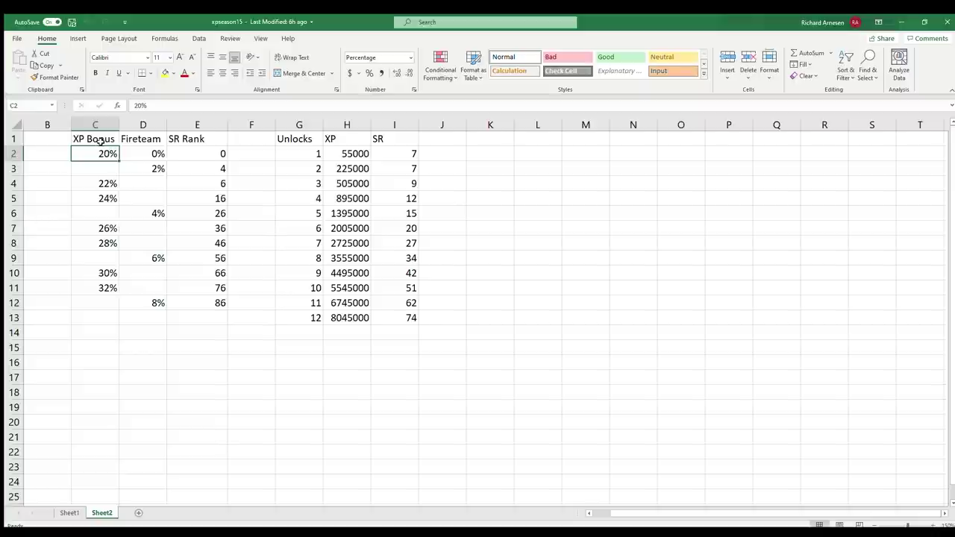
left_click(107, 184)
left_click(107, 199)
left_click(109, 228)
left_click(107, 243)
left_click(108, 273)
left_click(108, 290)
left_click(106, 209)
left_click(109, 242)
left_click(103, 287)
left_click(109, 274)
left_click(179, 285)
left_click(112, 286)
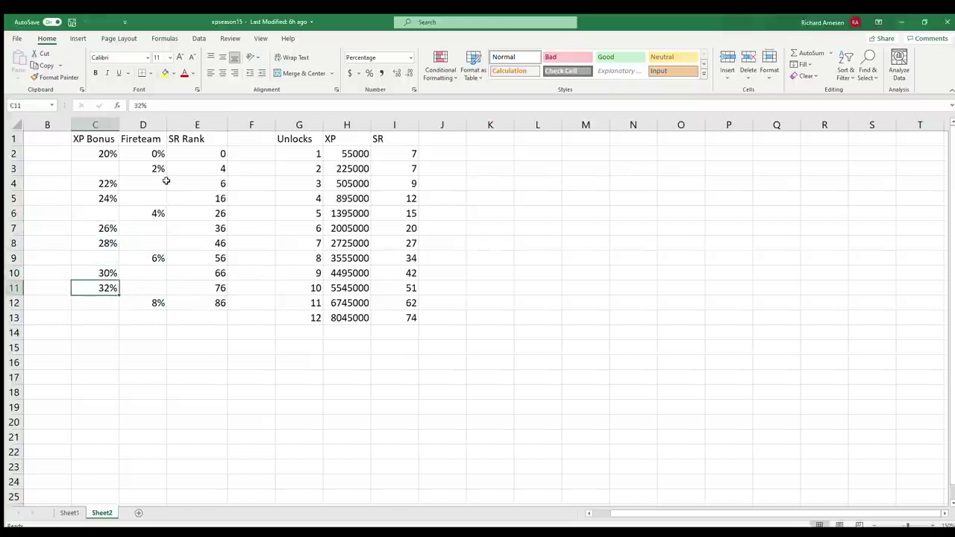
Examine the Fireteam bonus percentages on Sheet2 and the SR Rank needed for the last one.
left_click(109, 128)
left_click(146, 141)
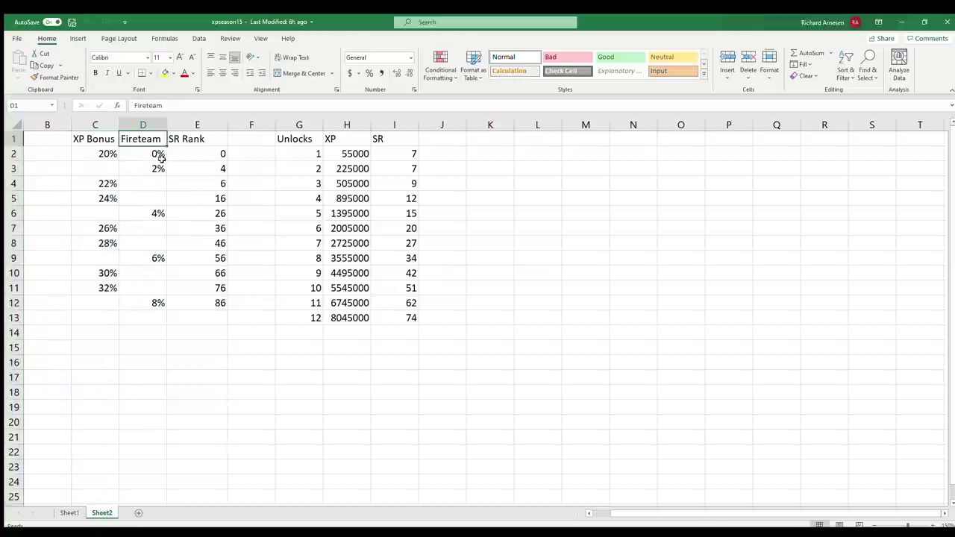
left_click(159, 156)
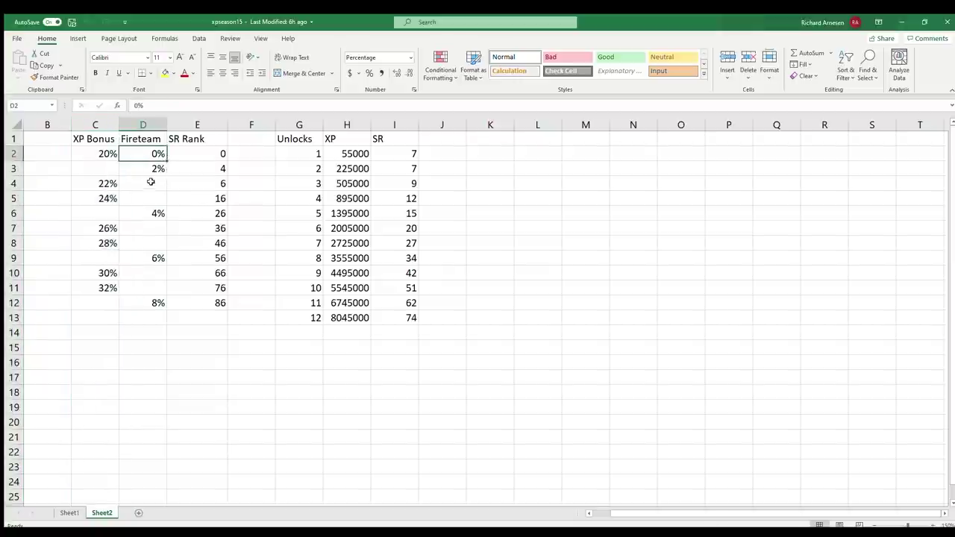
left_click(152, 172)
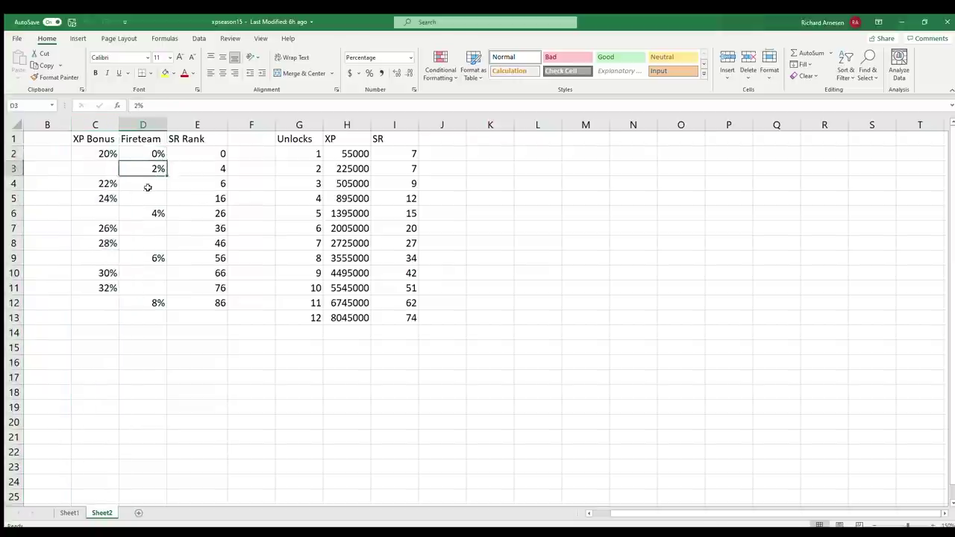
left_click(152, 258)
left_click(152, 303)
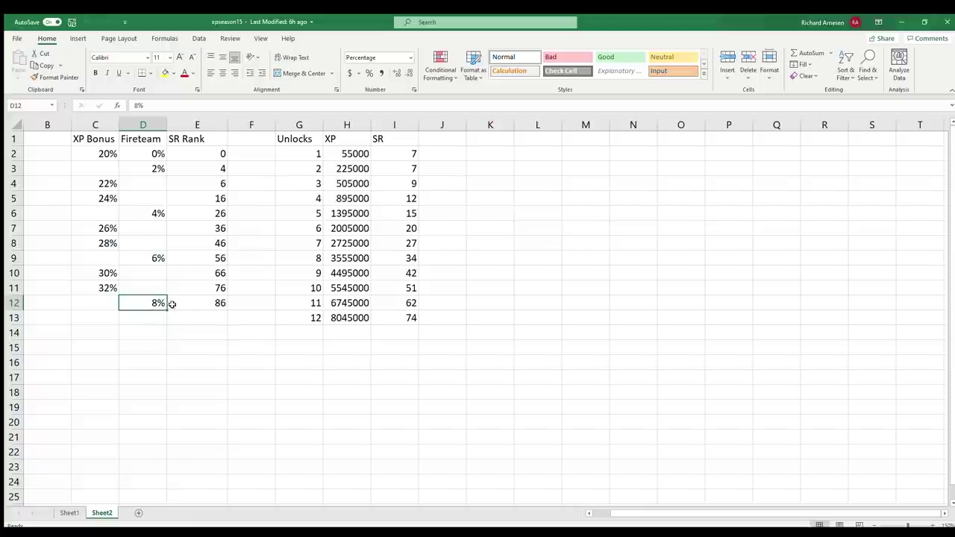
left_click(202, 303)
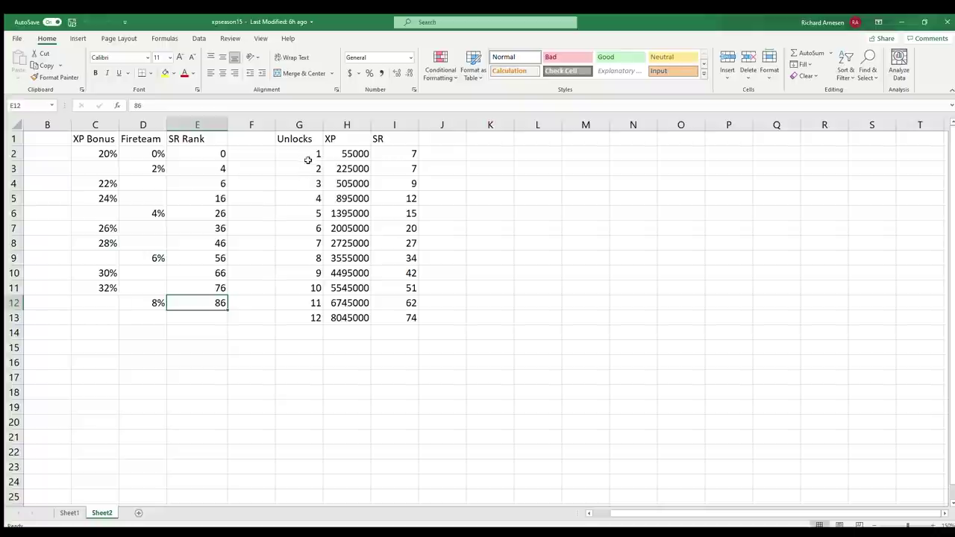
Examine the cumulative XP values for each unlock from the first row to the last.
left_click(306, 318)
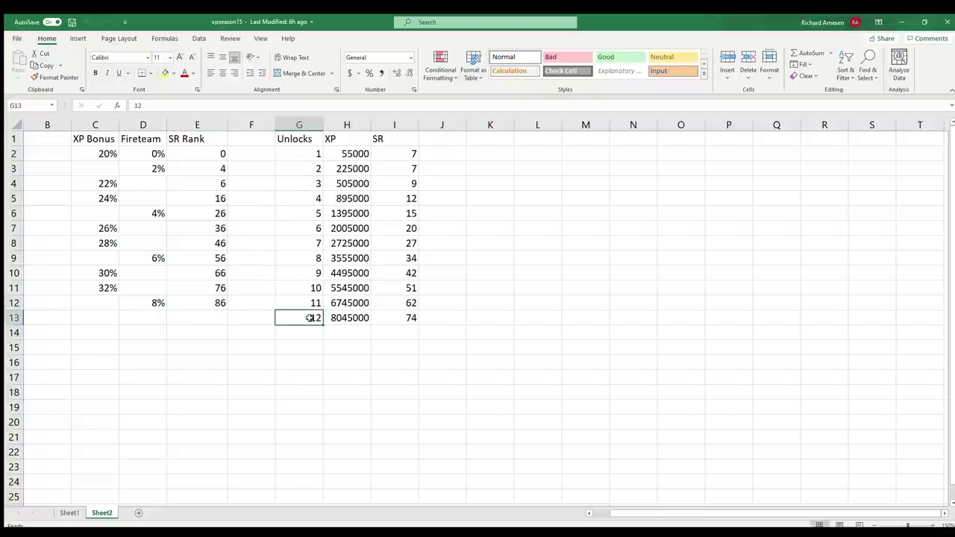
left_click(348, 154)
key("Down")
key("Down")
key("Down")
key("Down")
key("Down")
key("Down")
key("Down")
key("Down")
key("Down")
key("Down")
key("Down")
key("Up")
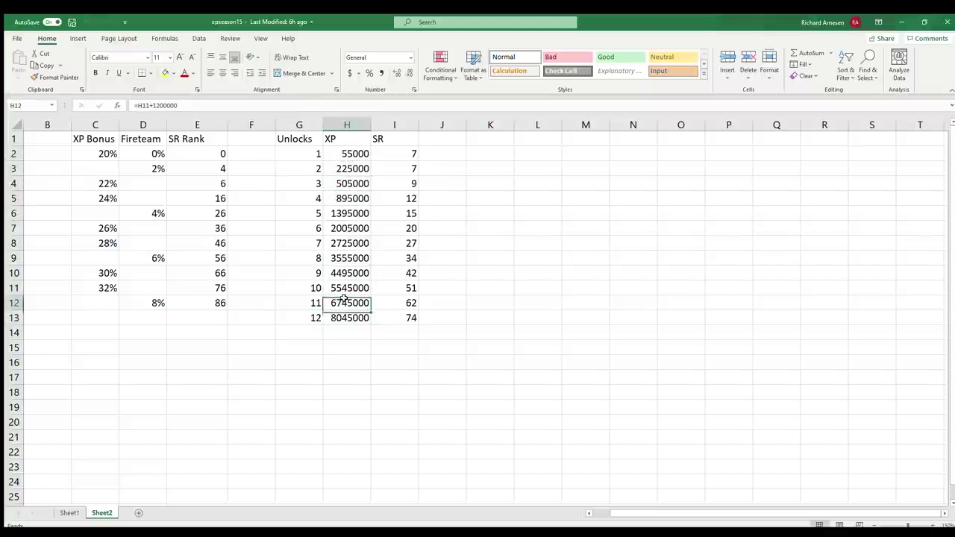
Compare the XP and SR values in the row of unlock 12.
left_click(314, 319)
key("Right")
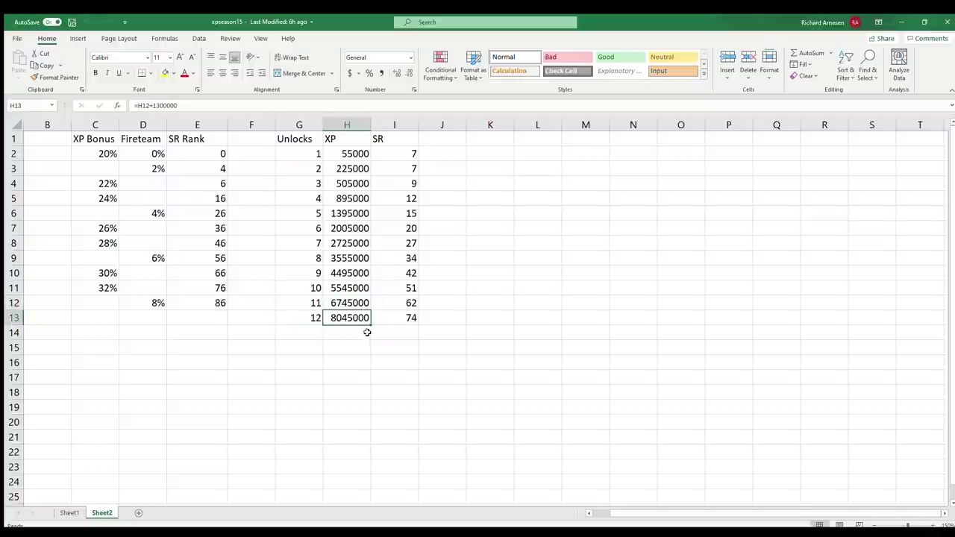
left_click(313, 318)
left_click(393, 319)
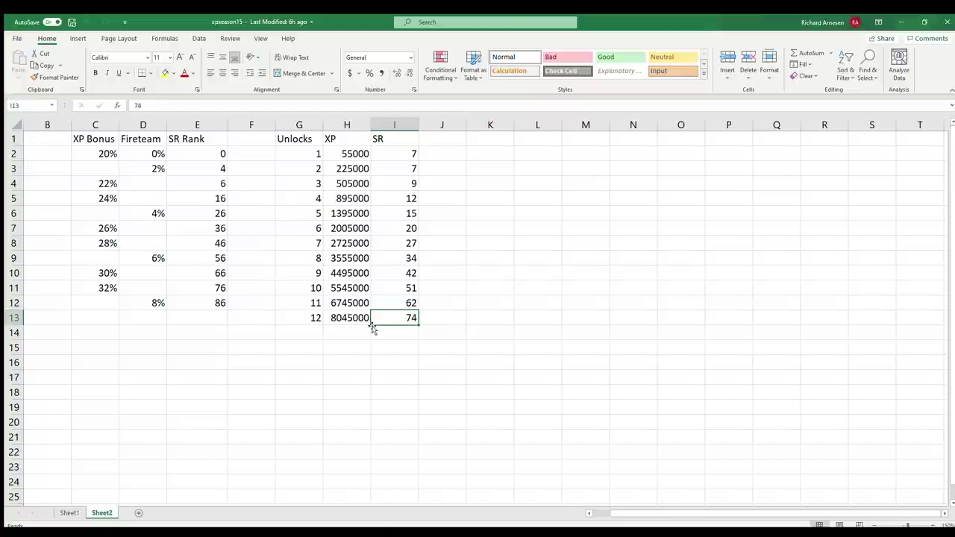
left_click(309, 319)
left_click(342, 318)
left_click(311, 318)
left_click(343, 319)
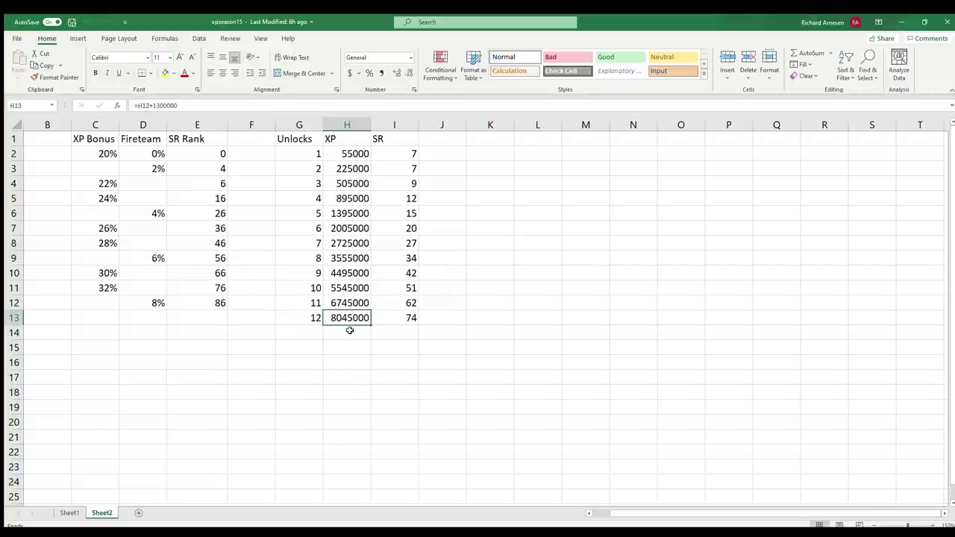
left_click(314, 318)
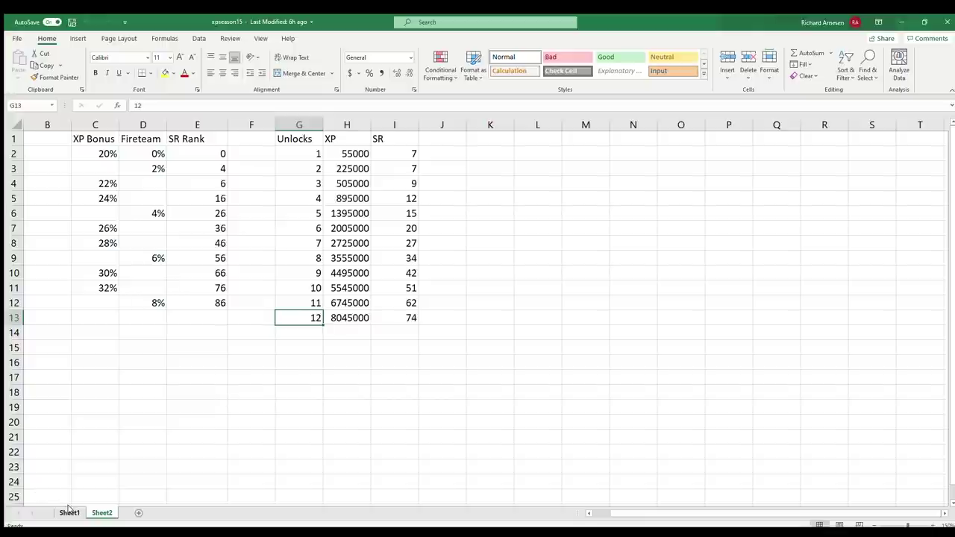
Bring the Weekly Challenges column into view and look over its entries starting at Seasonal Event.
left_click(161, 380)
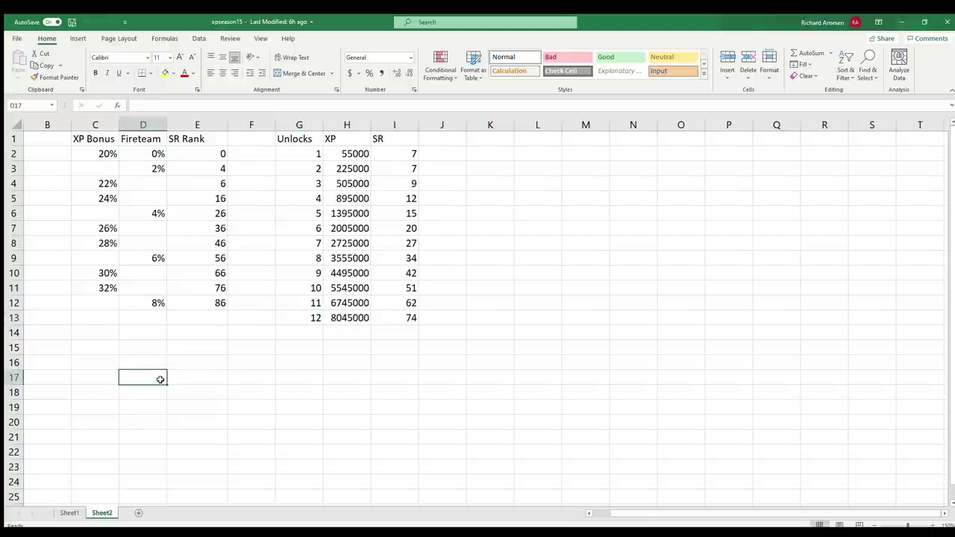
key("Left")
key("Left")
key("Left")
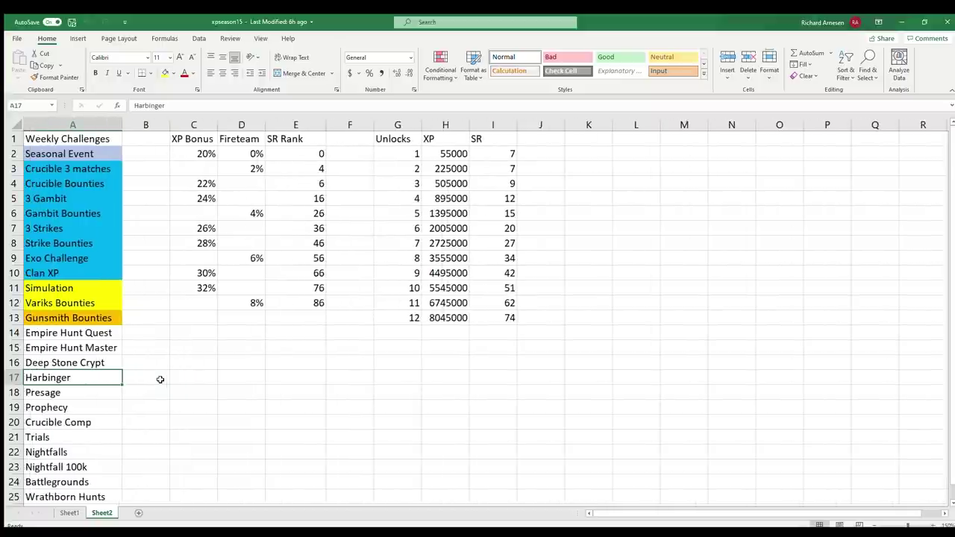
left_click(84, 153)
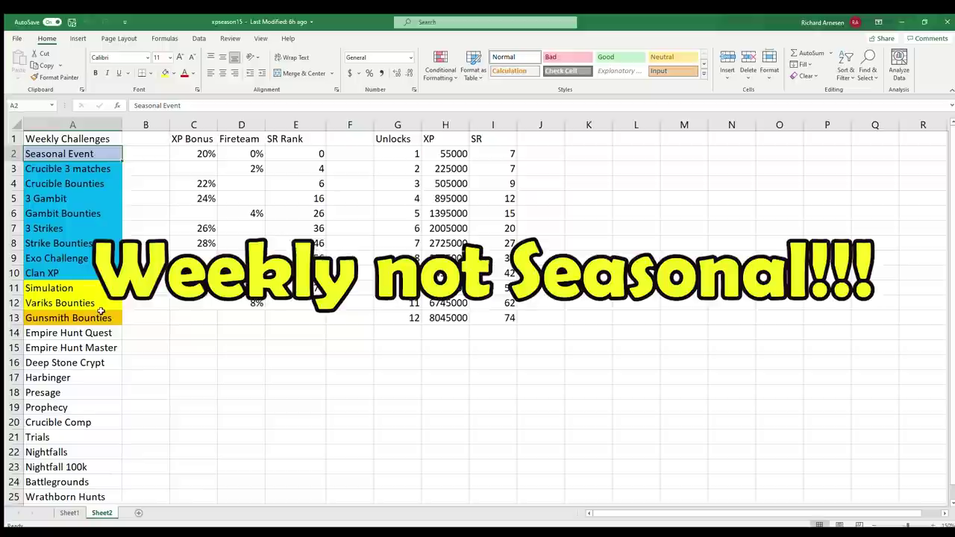
scroll(100, 310, "down", 5)
scroll(100, 311, "up", 5)
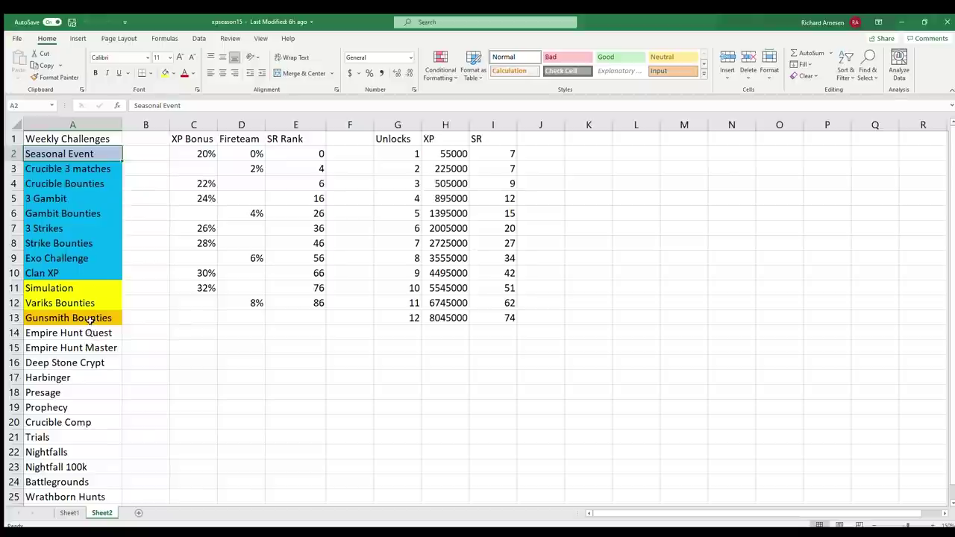
Review the weekly challenges from Crucible 3 matches down to Vog, and highlight the XP bonus table beside them.
left_click(61, 172)
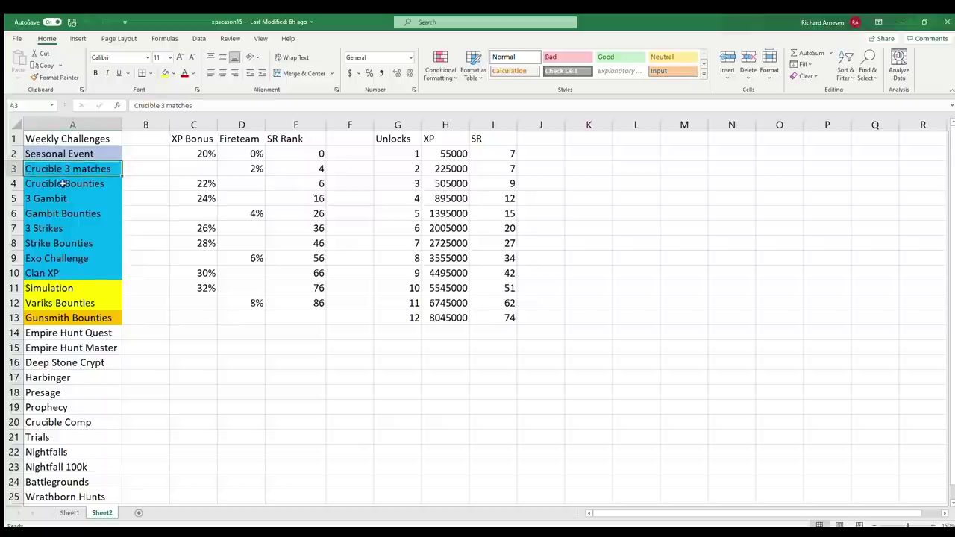
left_click_drag(58, 170, 52, 259)
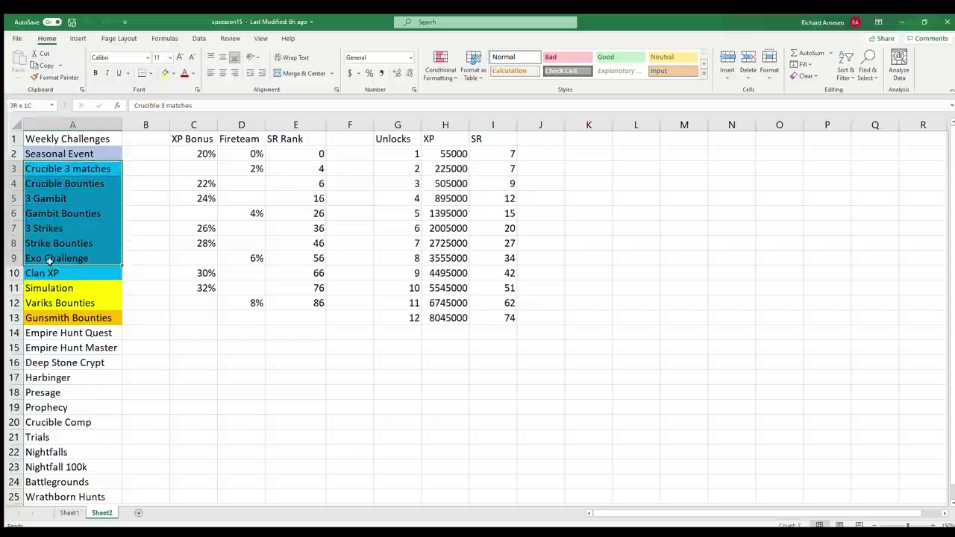
scroll(59, 288, "down", 3)
left_click(73, 316)
left_click(53, 258)
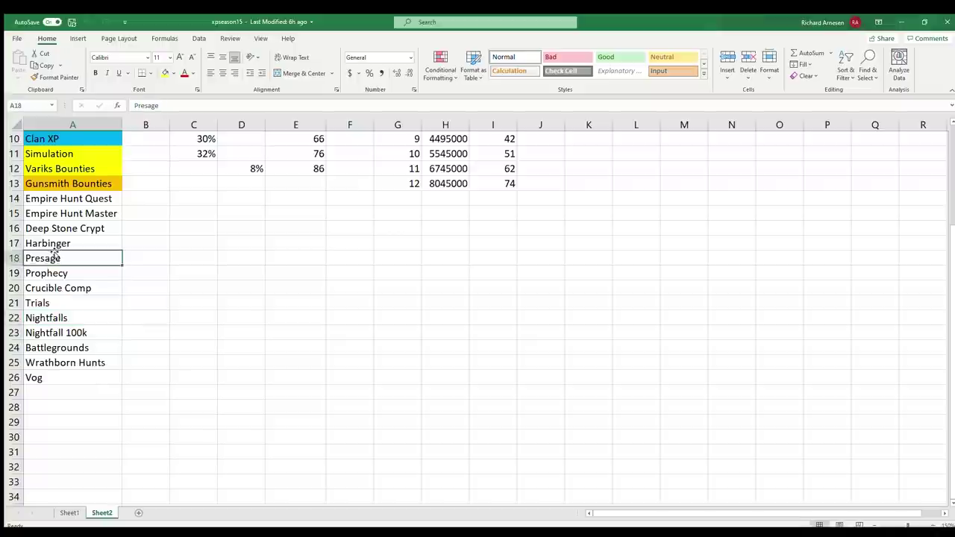
left_click(54, 375)
scroll(51, 319, "up", 3)
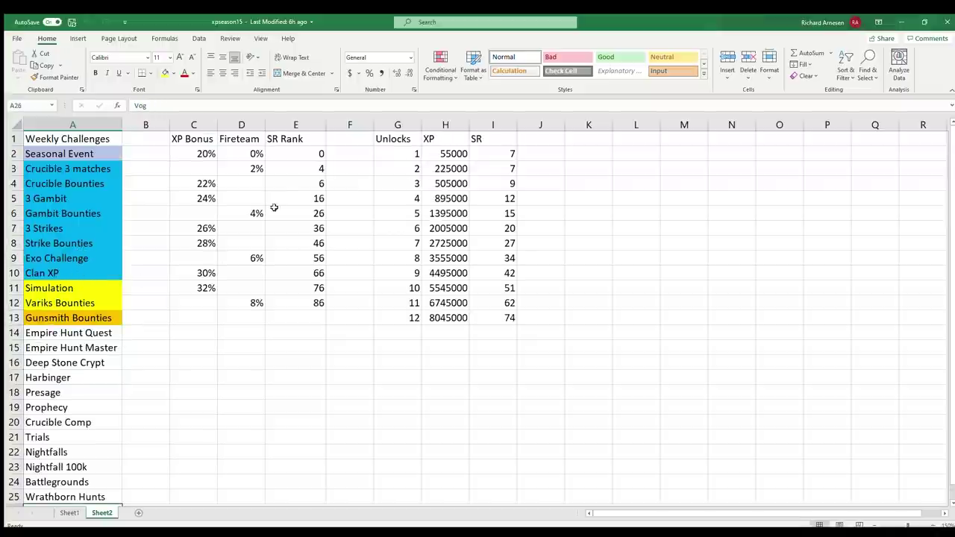
left_click(196, 138)
left_click_drag(196, 137, 294, 296)
Switch to Sheet1 and look over the activity rows starting at Old Dailies, returning to the upper rows.
key("ctrl+Page_Up")
left_click(161, 317)
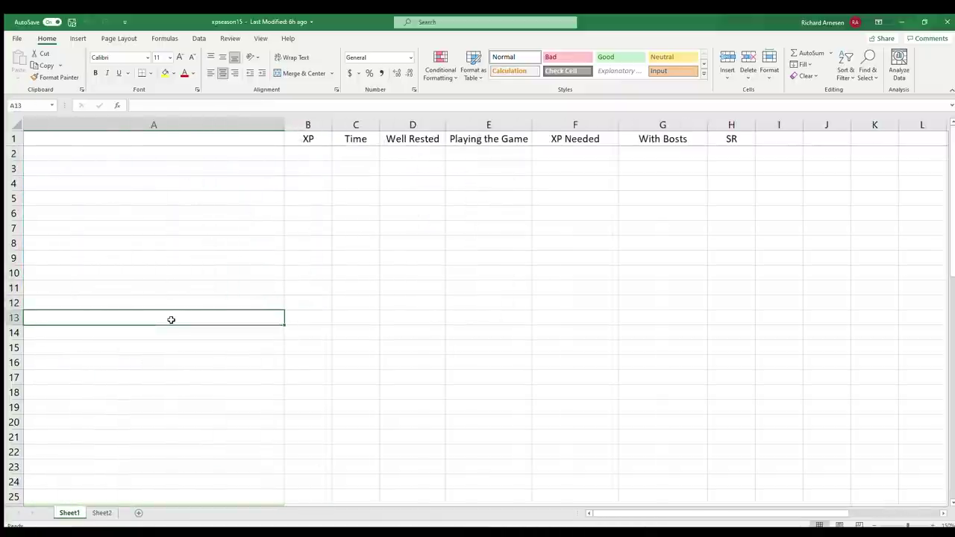
key("Down")
key("Down")
key("Down")
key("Down")
key("Down")
key("Down")
key("Down")
key("Down")
key("Down")
key("Down")
key("Down")
key("Down")
key("Down")
key("Down")
key("Down")
key("Down")
key("Down")
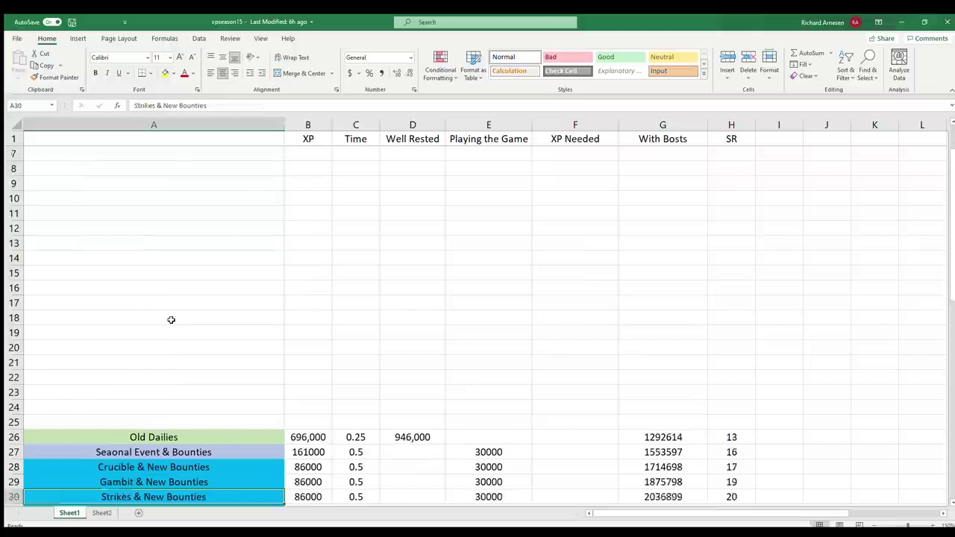
key("Up")
key("Up")
key("Up")
key("Up")
key("Up")
key("Up")
key("Up")
key("Up")
key("Up")
key("Up")
key("Up")
key("Up")
key("Up")
key("Up")
key("Up")
key("Up")
key("Up")
key("Up")
key("Up")
key("Up")
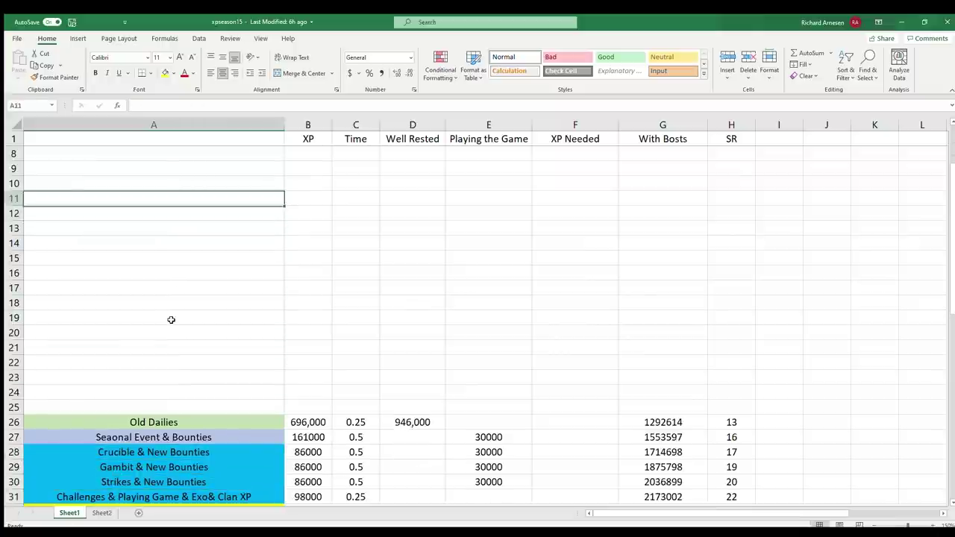
key("Up")
key("Up")
key("Up")
key("Up")
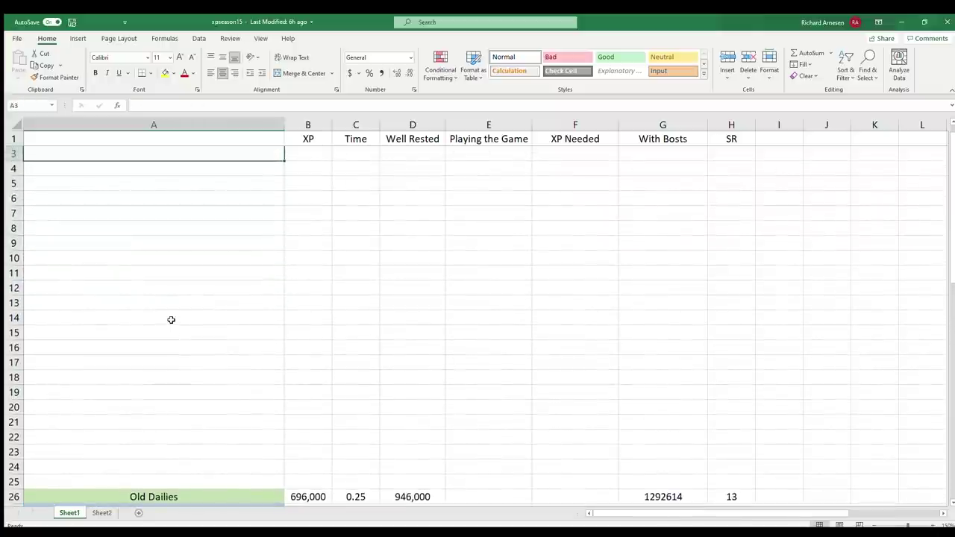
Go to the Old Dailies row on Sheet1 and inspect the formula in its XP cell, B26.
key("Down")
key("Down")
key("Down")
key("Down")
key("Down")
key("Down")
key("Down")
key("Down")
key("Down")
key("Down")
key("Down")
key("Down")
key("Down")
key("Down")
key("Down")
key("Down")
key("Down")
key("Down")
key("Down")
key("Down")
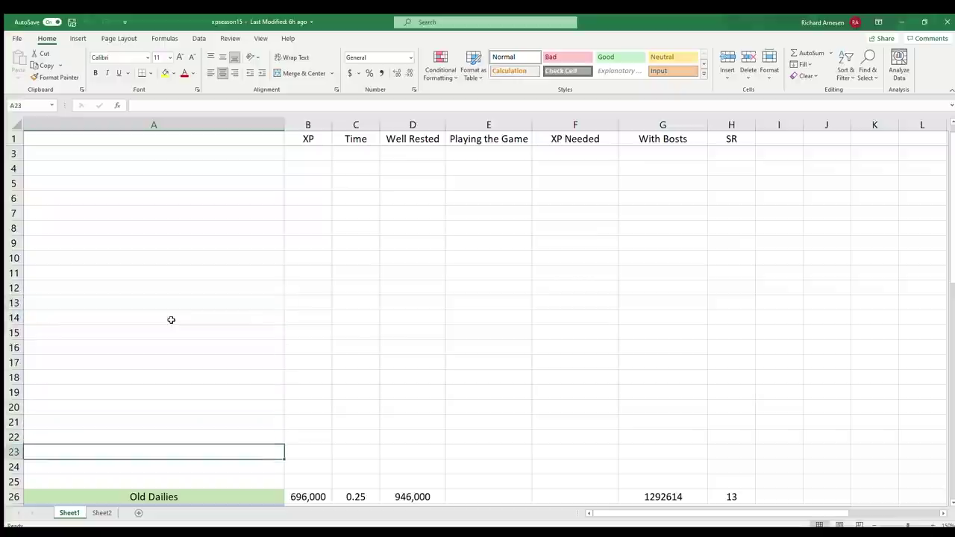
key("Down")
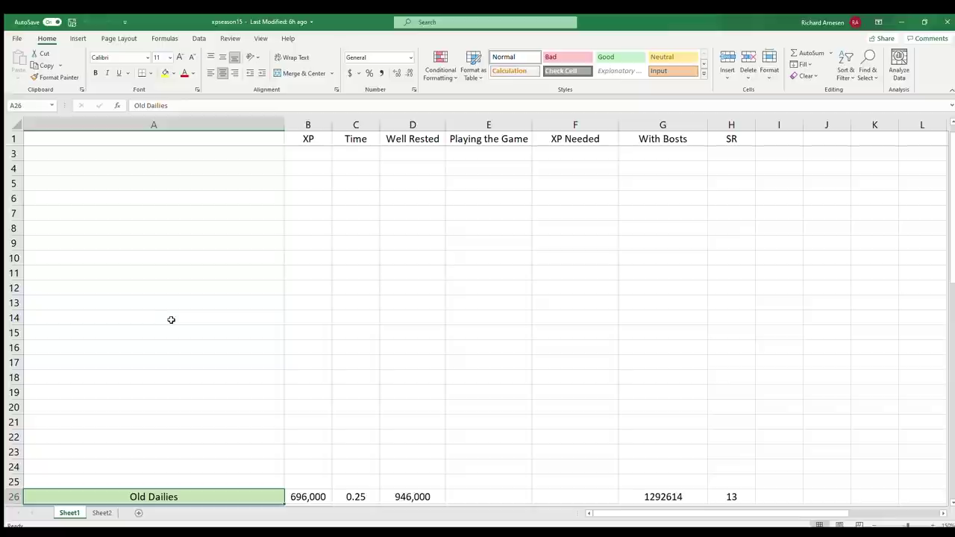
key("Right")
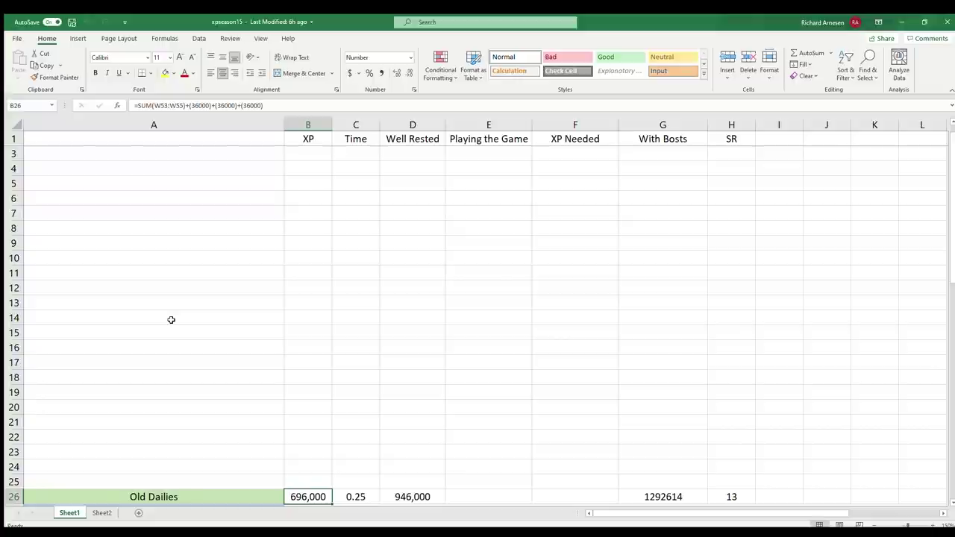
Inspect the Time and Well Rested cells of the Old Dailies row, including the formula in D26, and return to the row label.
key("Right")
key("Right")
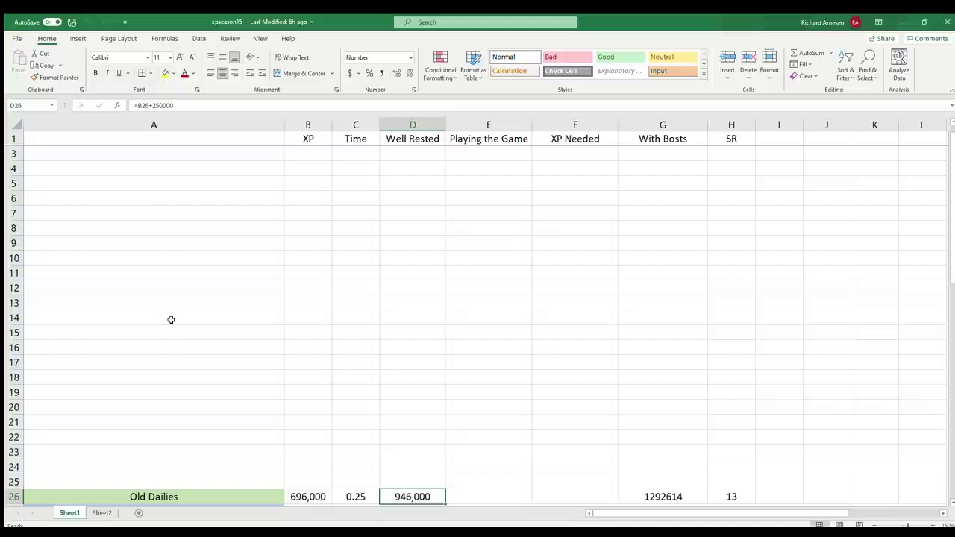
key("Left")
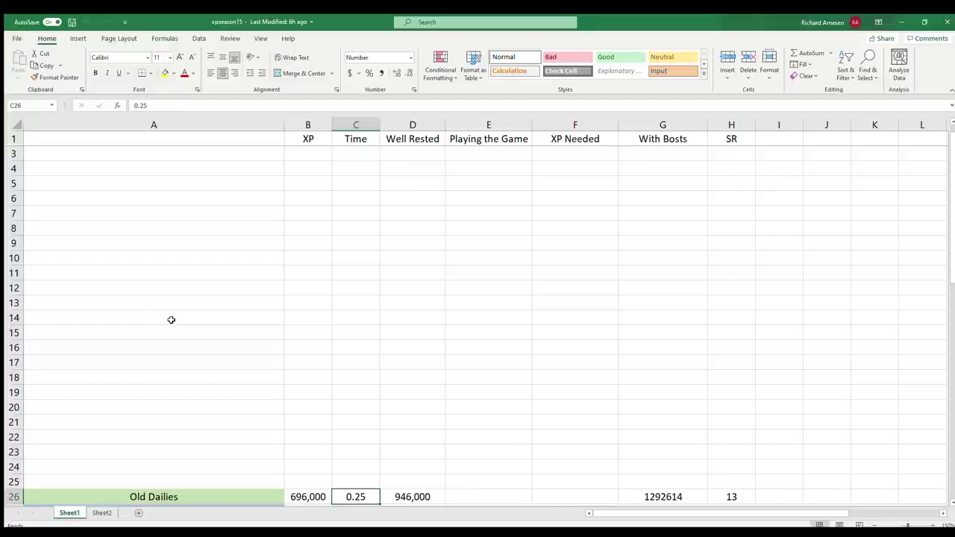
key("Right")
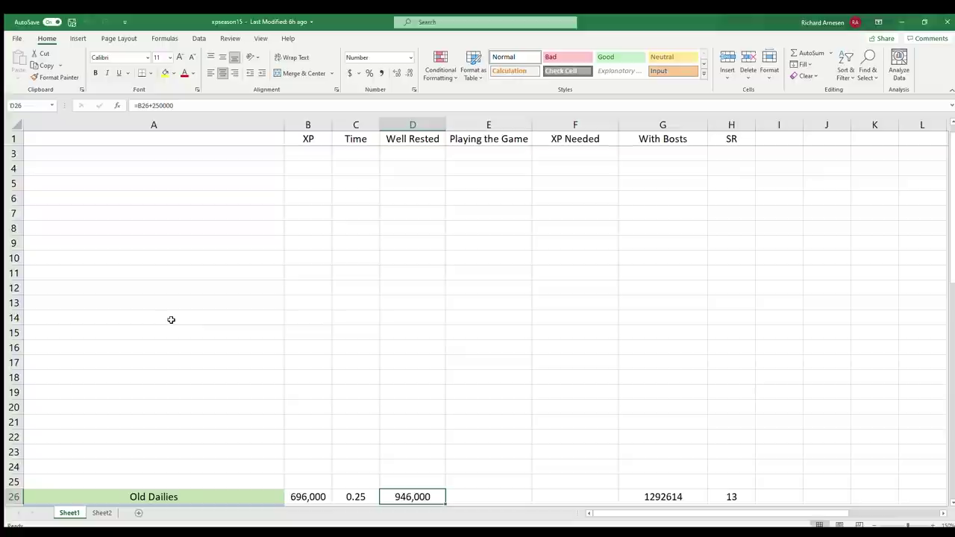
key("Right")
key("Right")
key("Right")
key("Left")
key("Left")
key("Left")
key("Left")
key("Left")
key("Left")
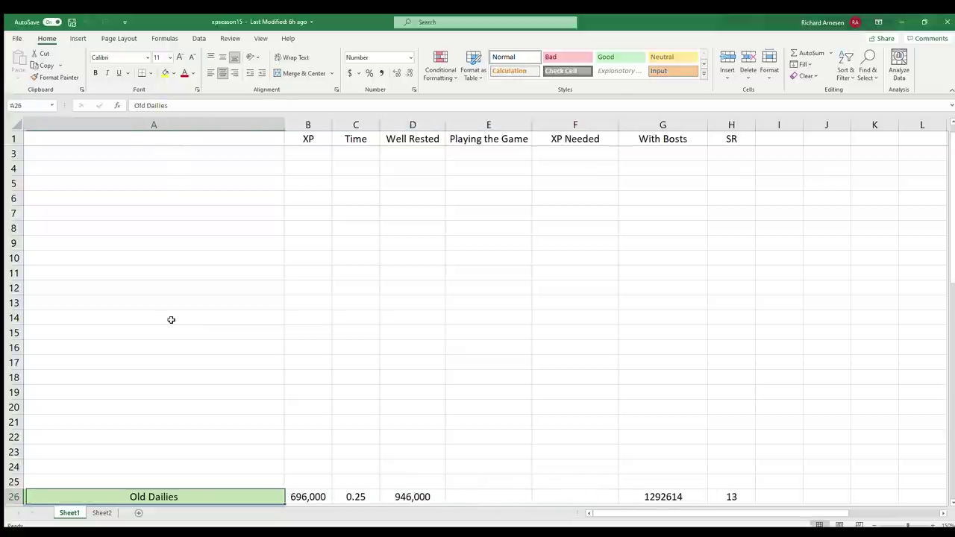
Check the Old Dailies row from its XP cell across to the With Bosts formula in G26 and the SR cell.
key("Right")
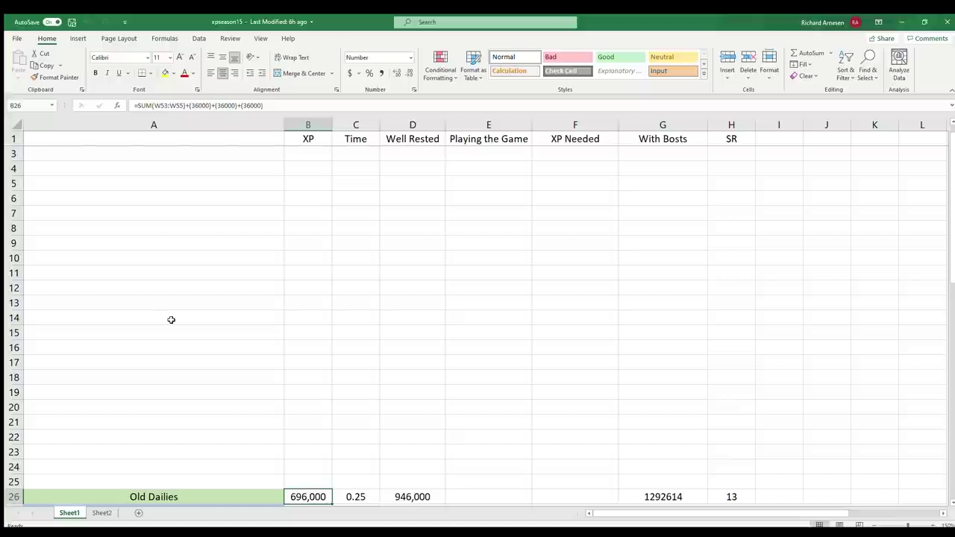
key("Right")
key("Right")
key("Right")
key("Right")
key("Right")
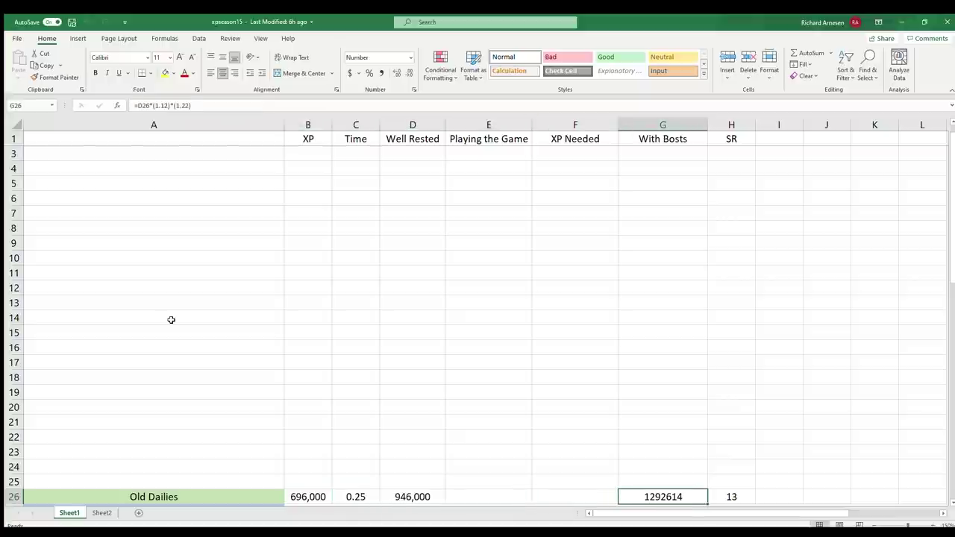
key("Right")
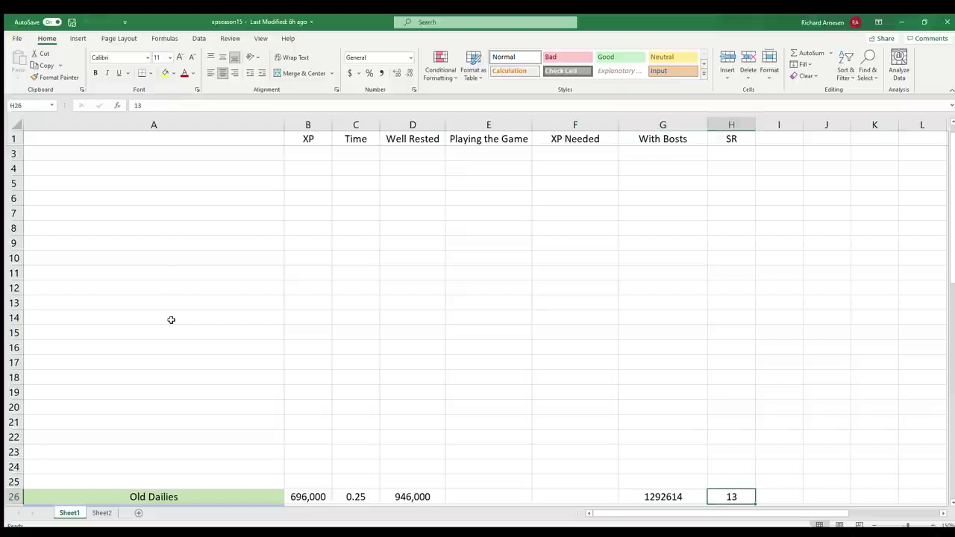
Go to the Seaonal Event & Bounties row and inspect the formula in its XP cell, B27.
key("Down")
key("Left")
key("Left")
key("Left")
key("Left")
key("Left")
key("Left")
key("Left")
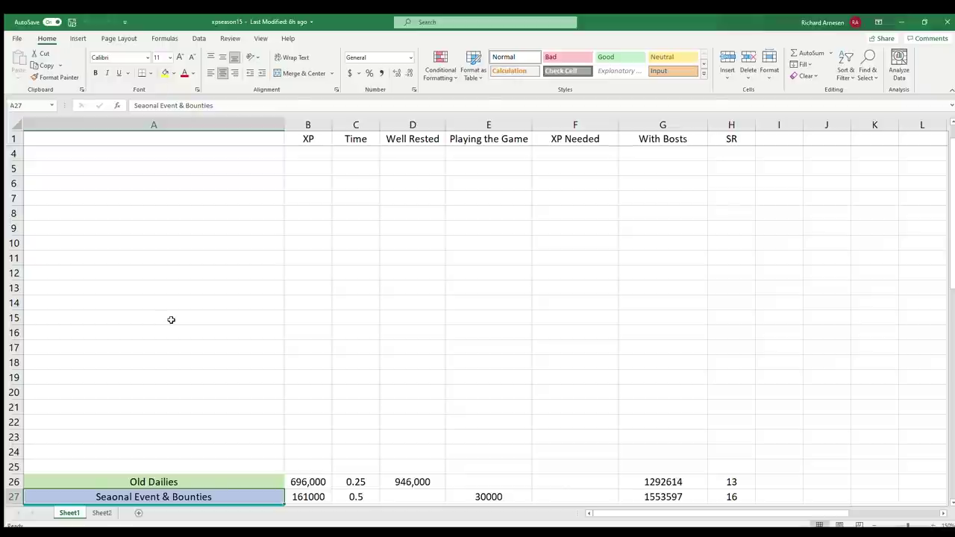
key("Right")
key("Left")
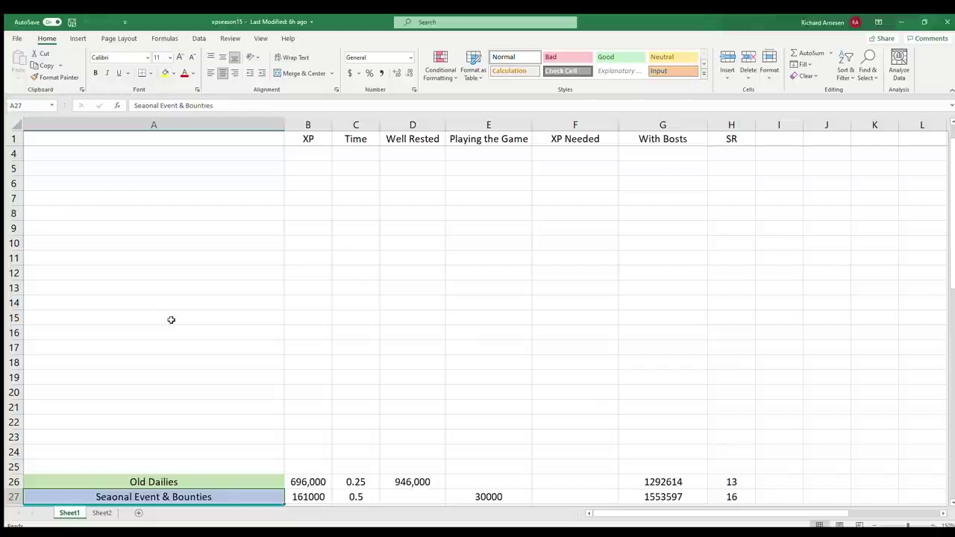
key("Right")
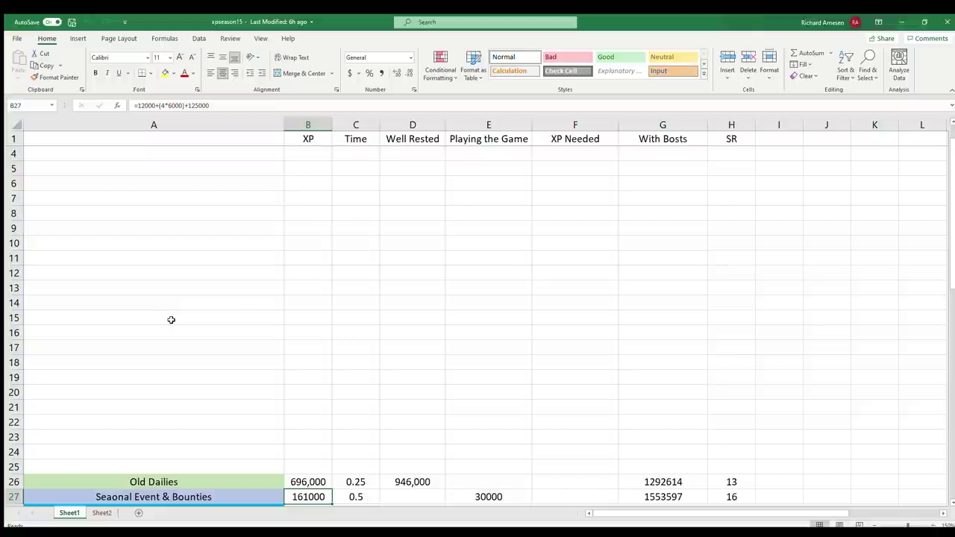
Examine the Time, Playing the Game, With Bosts and SR cells of the Seaonal Event & Bounties row.
key("Right")
key("Left")
key("Right")
key("Right")
key("Right")
key("Right")
key("Left")
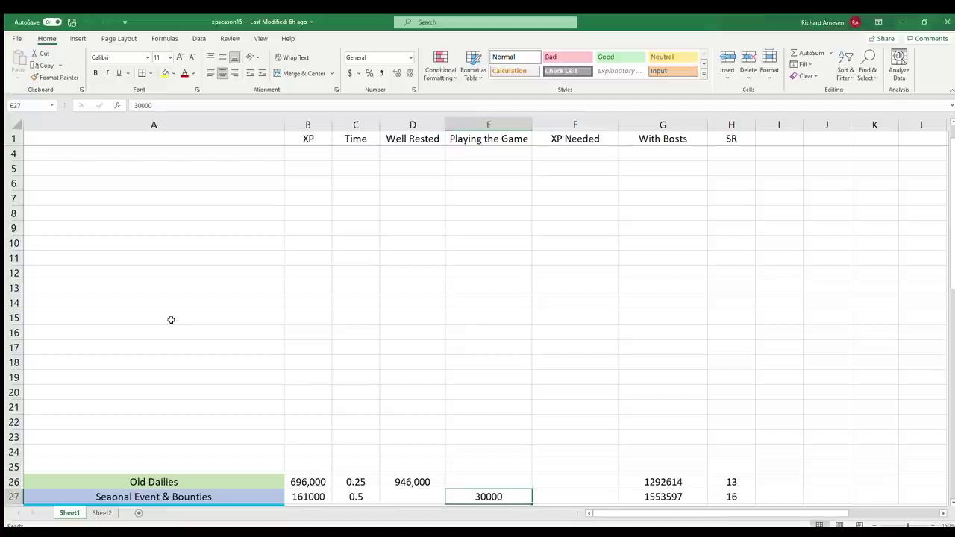
key("Right")
key("Right")
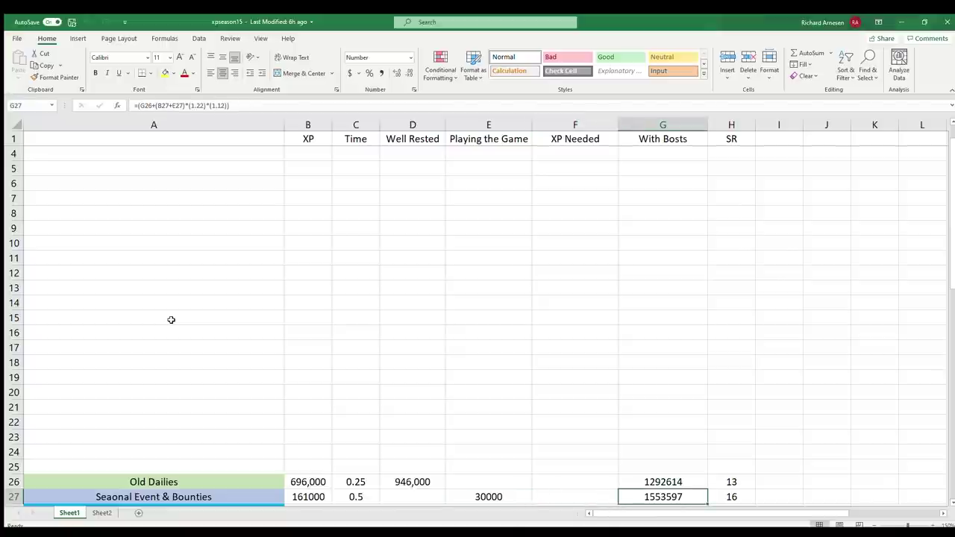
key("Right")
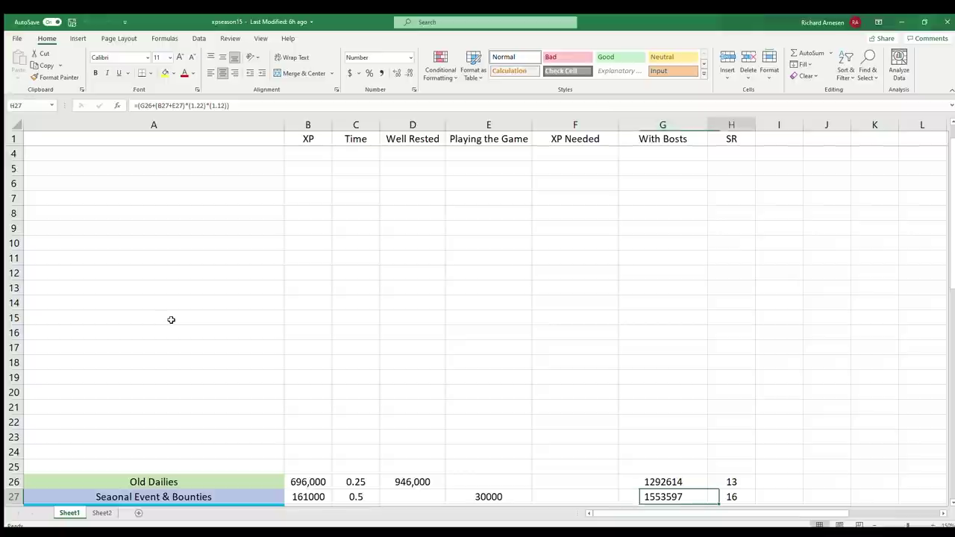
Check the Playing the Game values from the Seaonal Event & Bounties row down to Strikes & New Bounties.
key("Left")
key("Up")
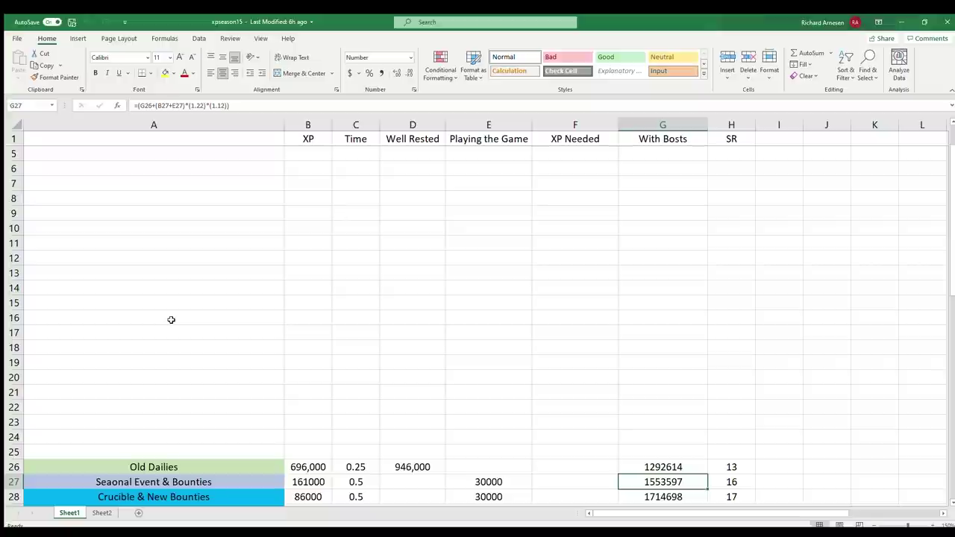
key("Left")
key("Left")
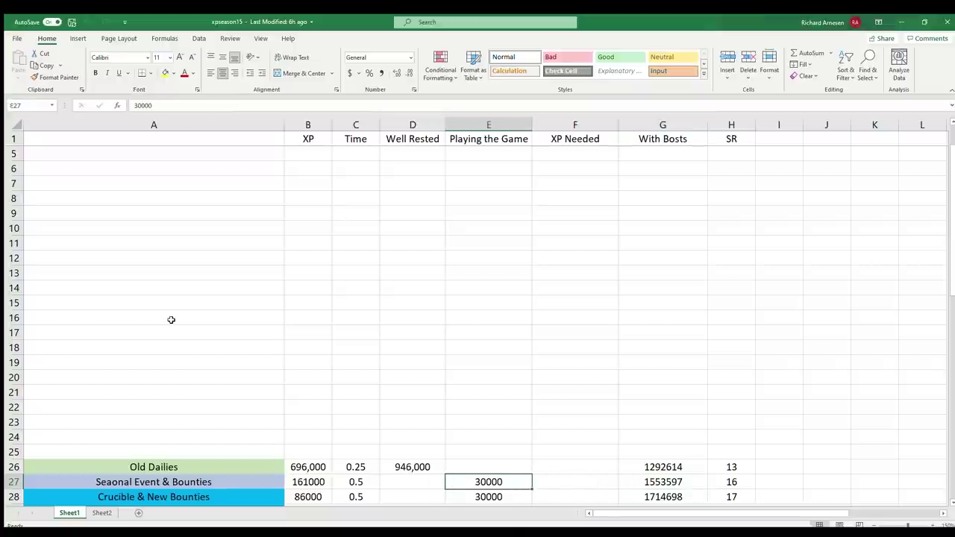
key("Down")
key("Down")
key("Down")
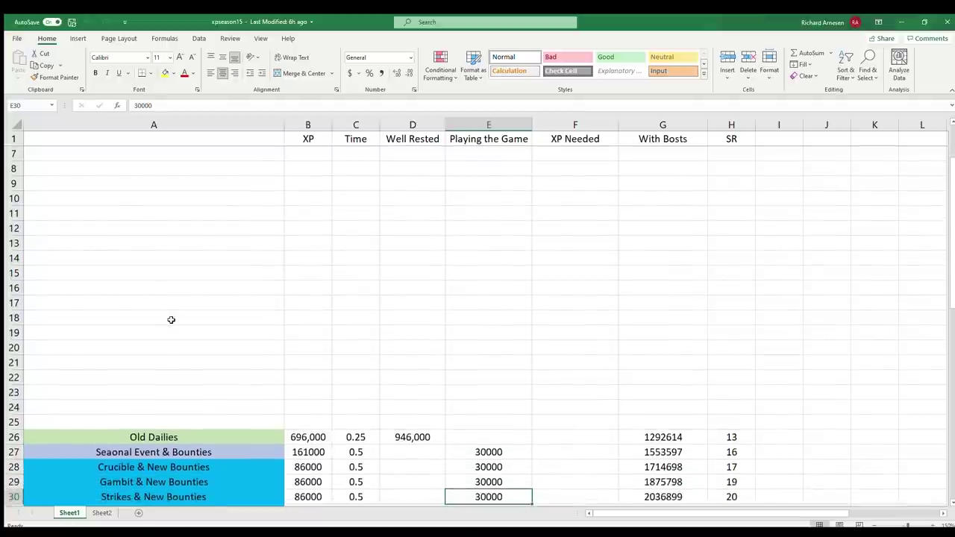
Look over the Crucible, Gambit and Strikes & New Bounties labels in column A, ending on the Crucible row.
key("Left")
key("Left")
key("Left")
key("Left")
key("Up")
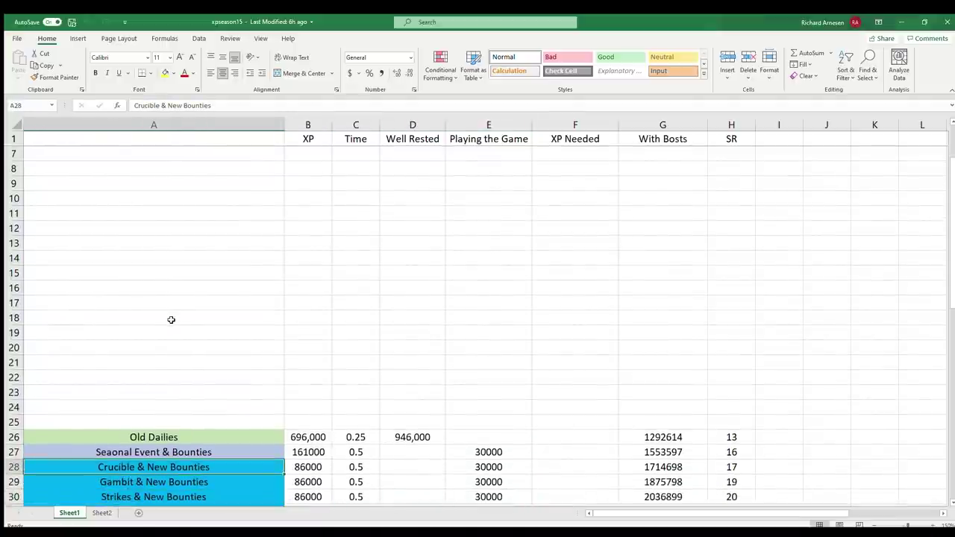
key("Down")
key("Down")
key("Up")
key("Up")
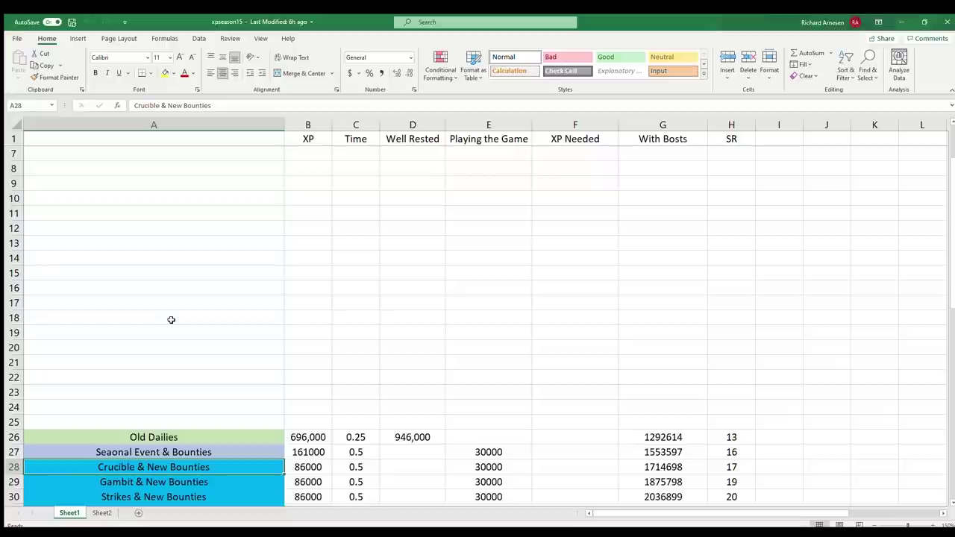
Inspect the Crucible & New Bounties row's XP formula in B28, its SR cell and its With Bosts formula in G28.
key("Right")
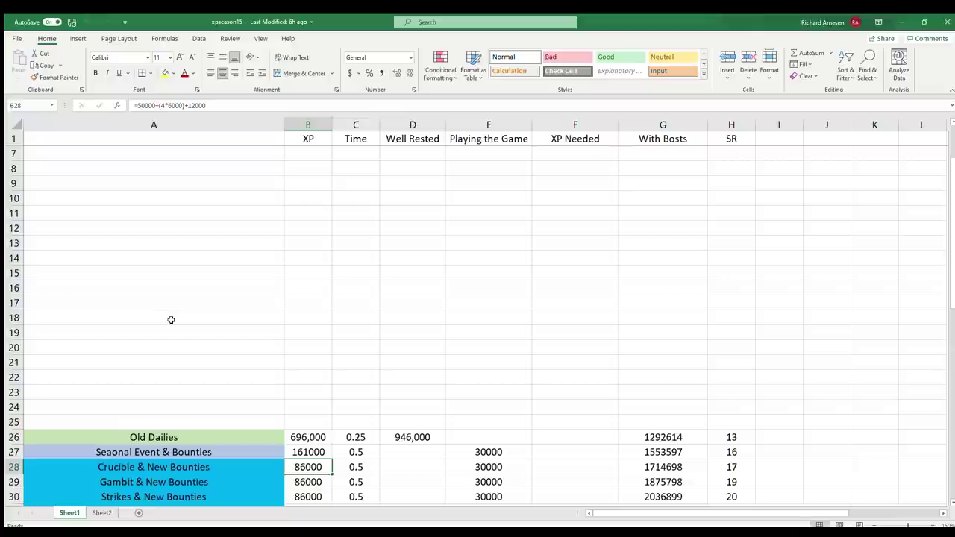
key("Right")
key("Right")
key("Right")
key("Right")
key("Right")
key("Right")
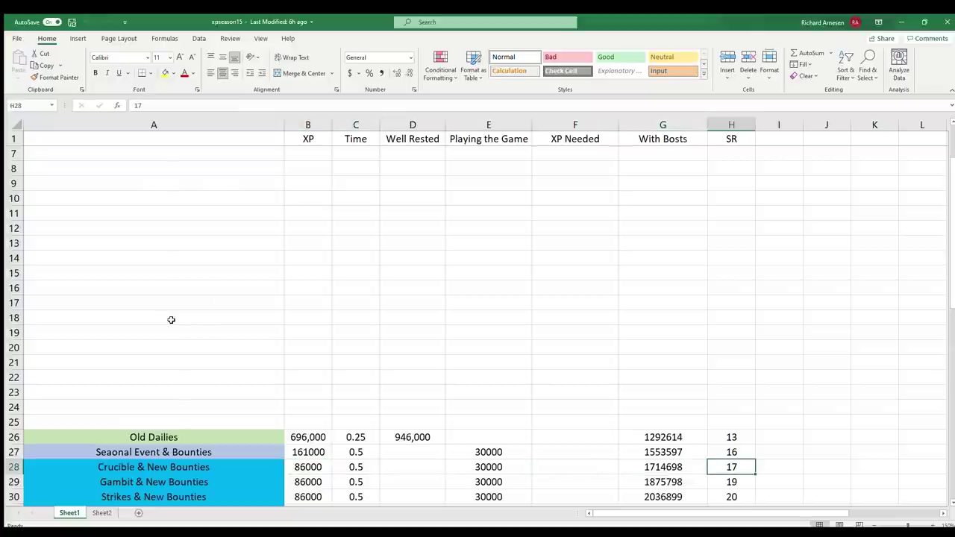
key("Left")
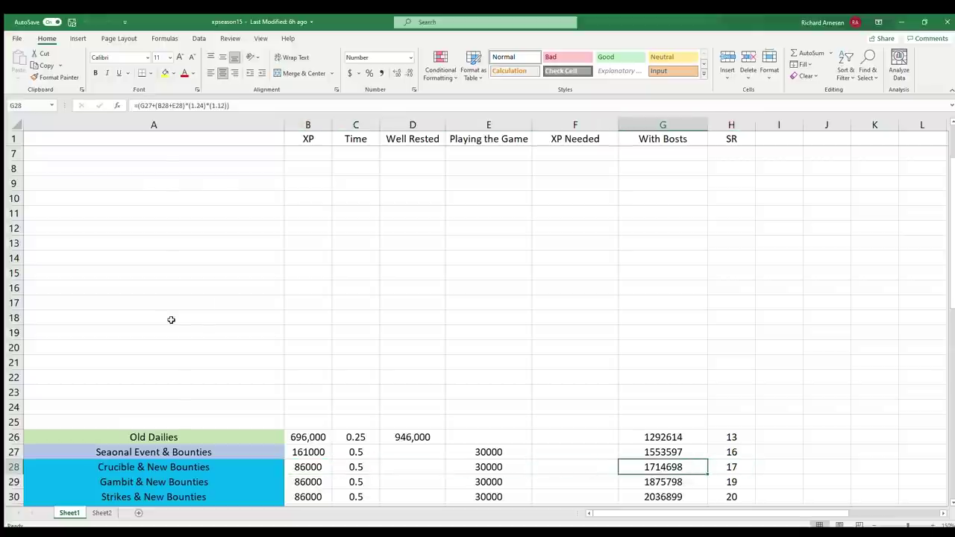
Inspect the With Bosts formula in G29 for Gambit & New Bounties and return to that row's label.
key("Down")
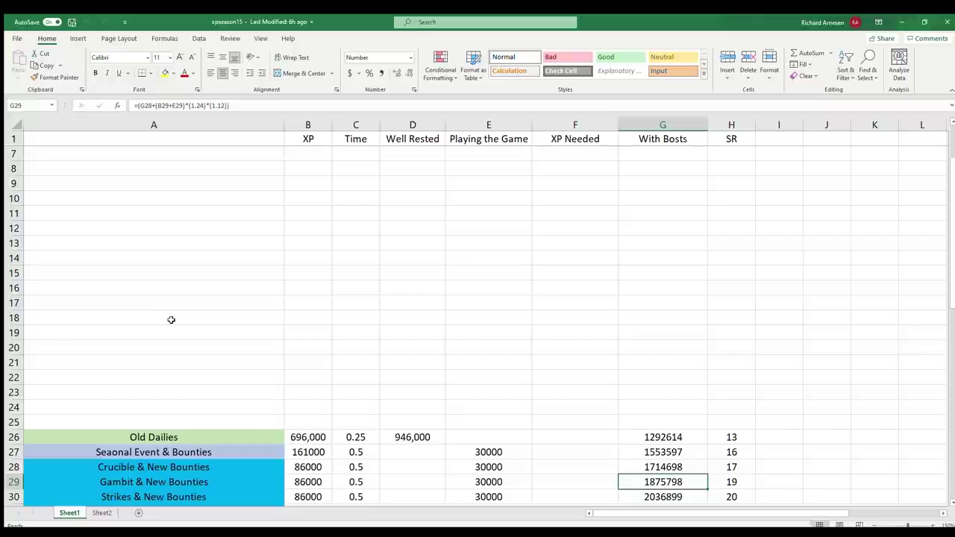
key("Left")
key("Left")
key("Left")
key("Left")
key("Left")
key("Left")
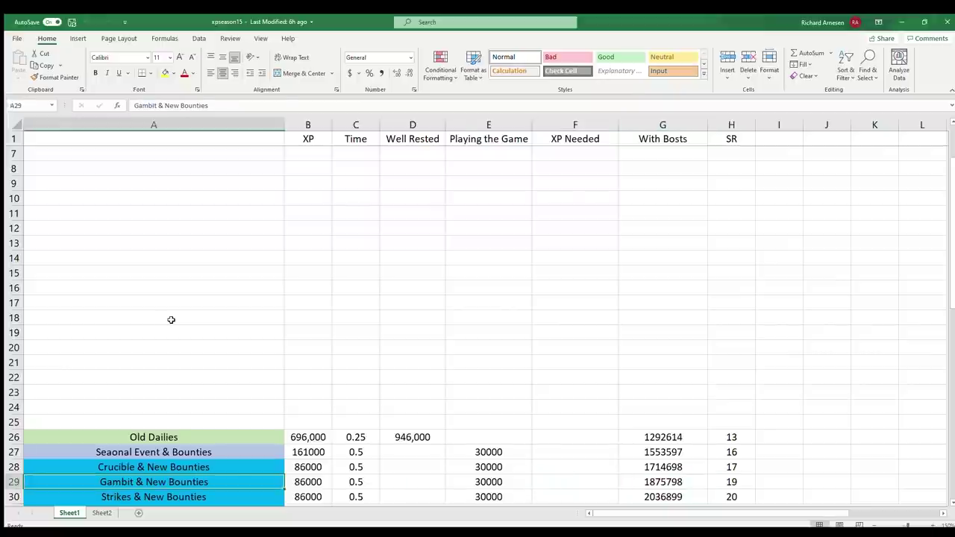
Move along the Strikes & New Bounties row and inspect its With Bosts formula in G30.
key("Right")
key("Down")
key("Right")
key("Right")
key("Right")
key("Right")
key("Right")
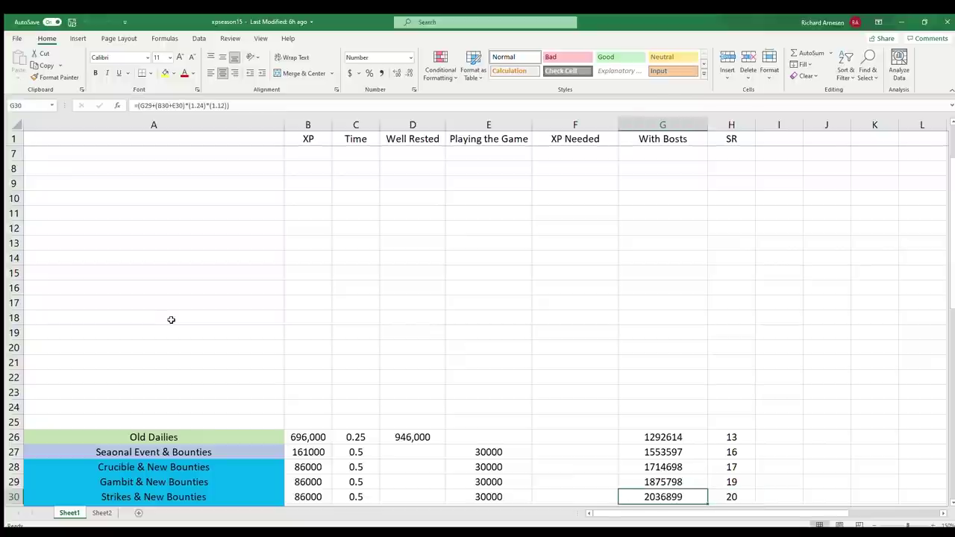
Review the XP column cells between Old Dailies and Strikes & New Bounties, B26 to B30, finishing on B30.
key("Left")
key("Left")
key("Left")
key("Left")
key("Left")
key("Left")
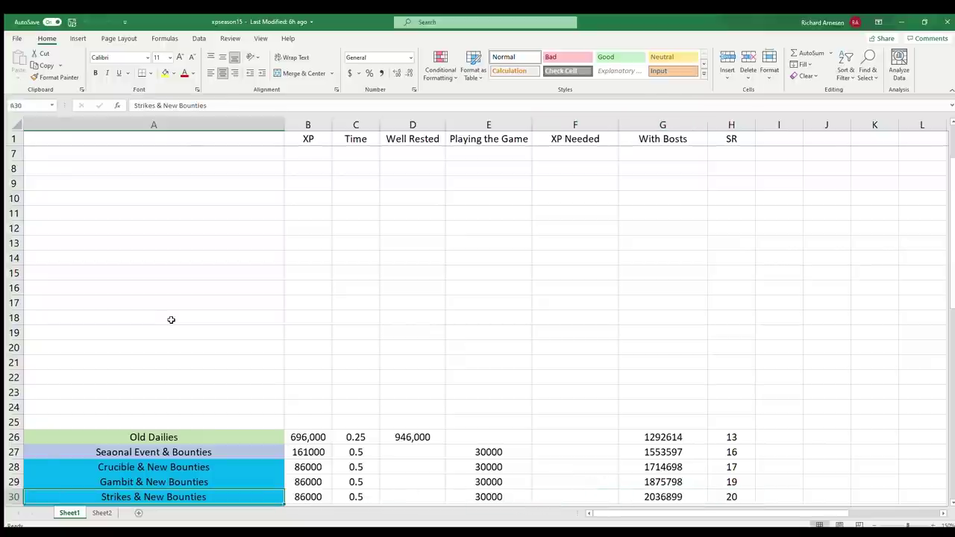
key("Right")
key("Up")
key("Up")
key("Up")
key("Up")
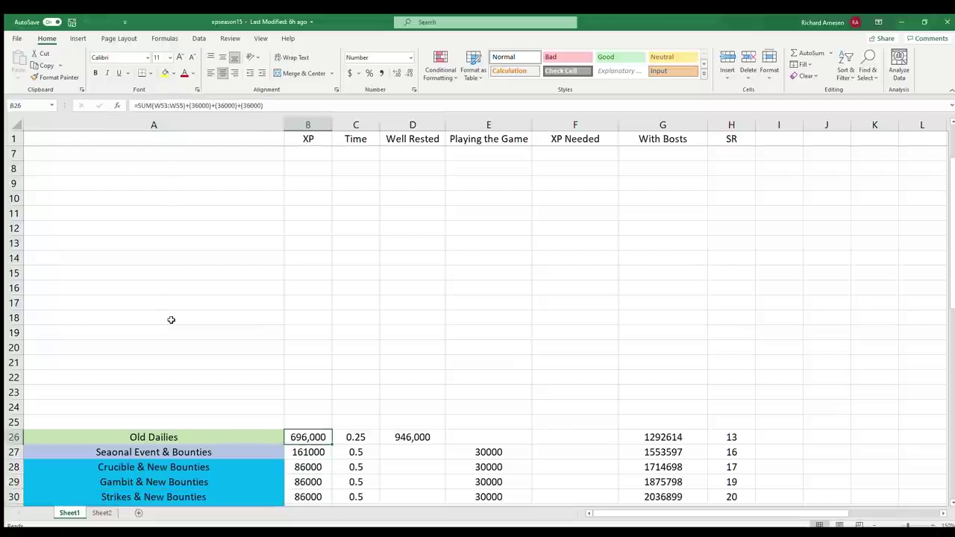
key("Down")
key("Down")
key("Down")
key("Down")
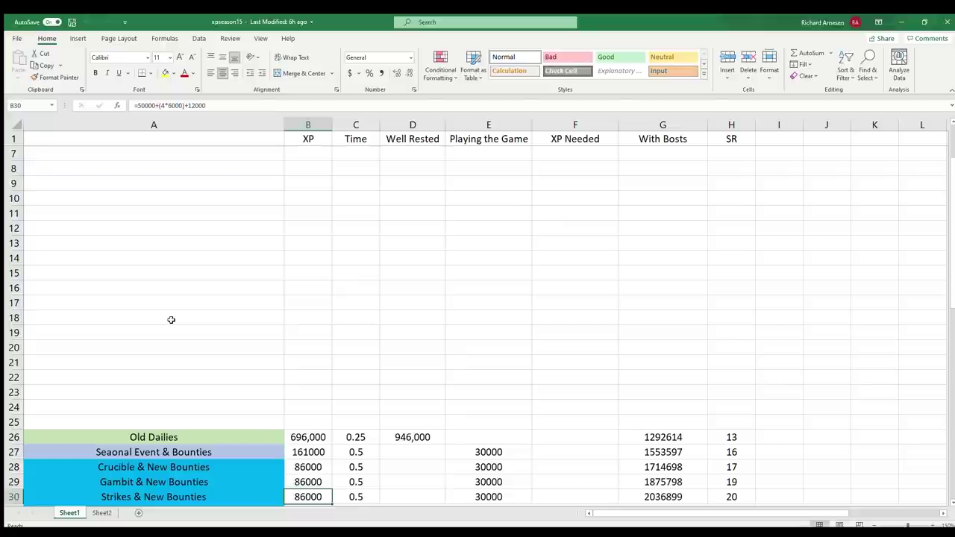
Go to the Challenges & Playing Game & Exo& Clan XP row and inspect its label and the XP formula in B31.
key("Down")
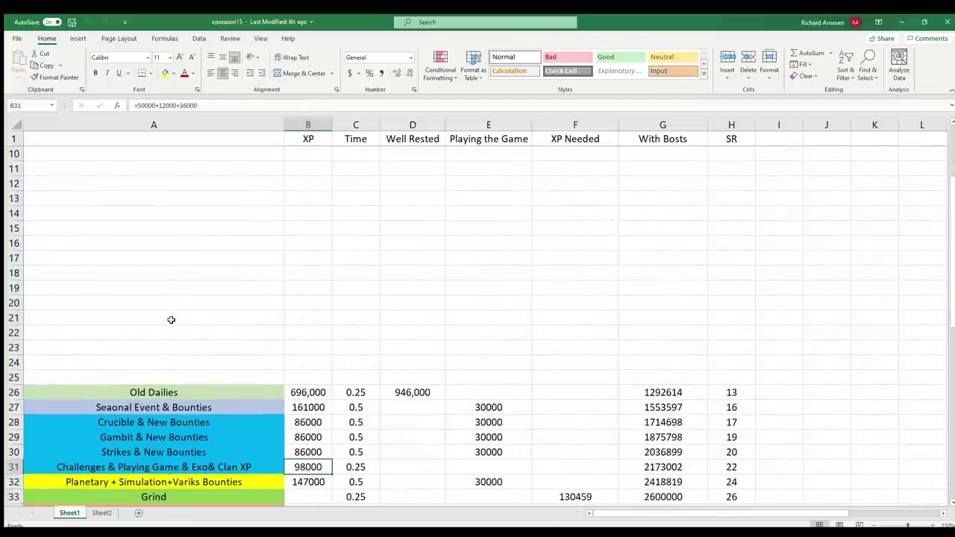
key("Left")
key("Up")
key("Down")
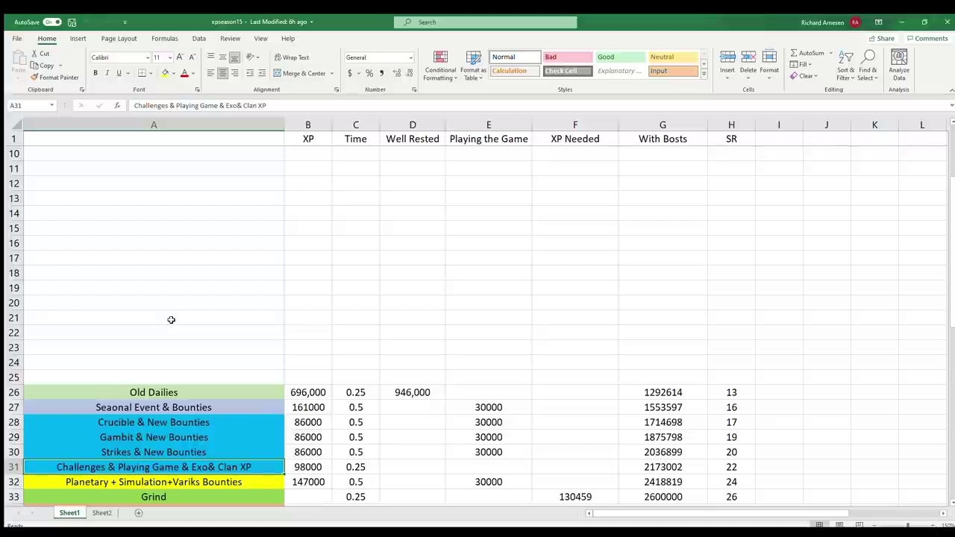
key("Right")
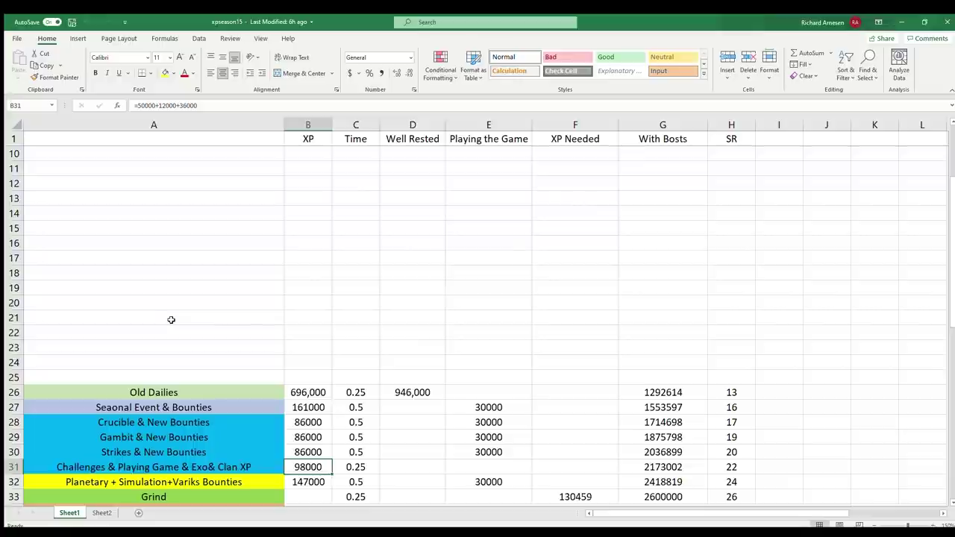
Compare the XP cells B27 to B31, then check the Time cell of the Challenges row, C31.
key("Up")
key("Up")
key("Up")
key("Up")
key("Down")
key("Down")
key("Down")
key("Down")
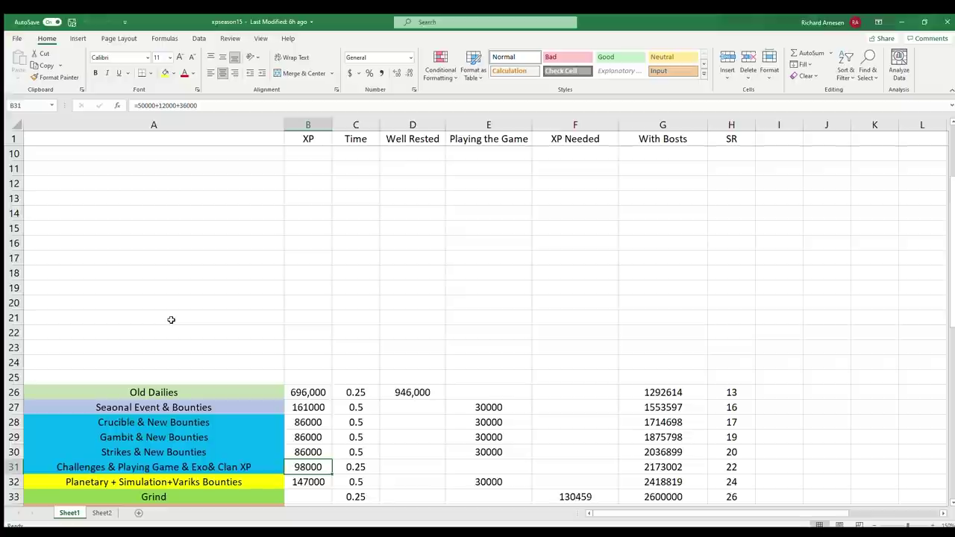
key("Left")
key("Right")
key("Right")
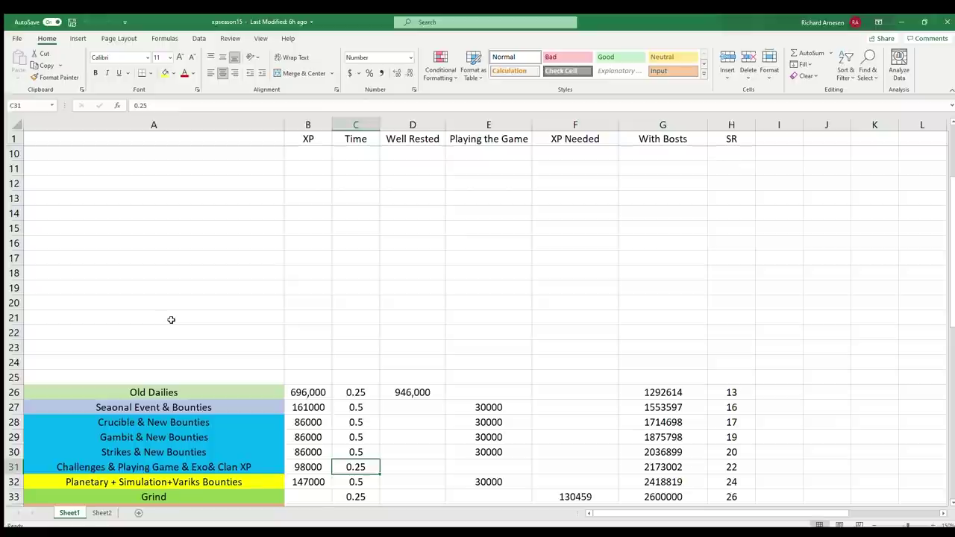
Review the Challenges & Playing Game & Exo& Clan XP row from its XP and Time cells across to its SR cell, H31.
key("Left")
key("Right")
key("Left")
key("Right")
key("Left")
key("Right")
key("Right")
key("Right")
key("Right")
key("Right")
key("Right")
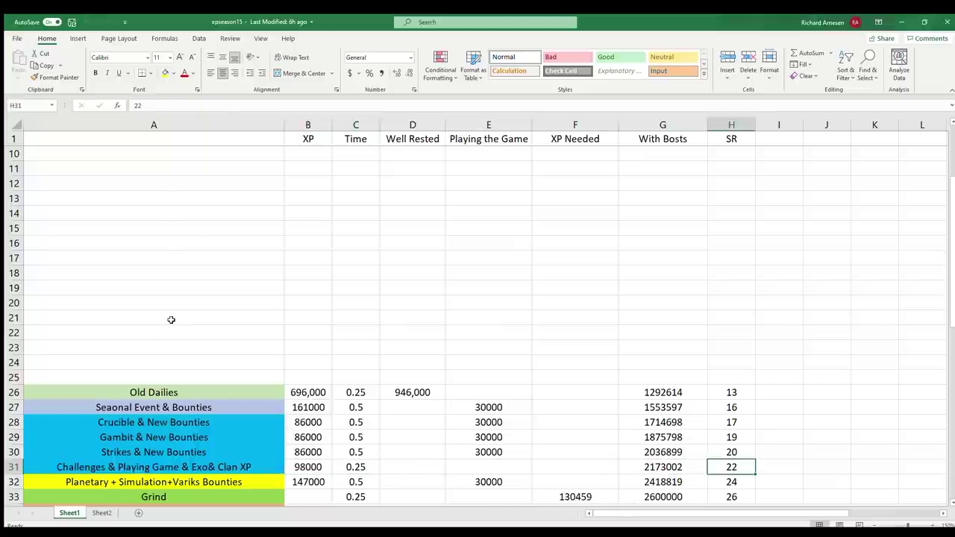
Go to the Planetary + Simulation+Variks Bounties row and inspect the formula in its XP cell, B32.
key("Down")
key("Left")
key("Left")
key("Home")
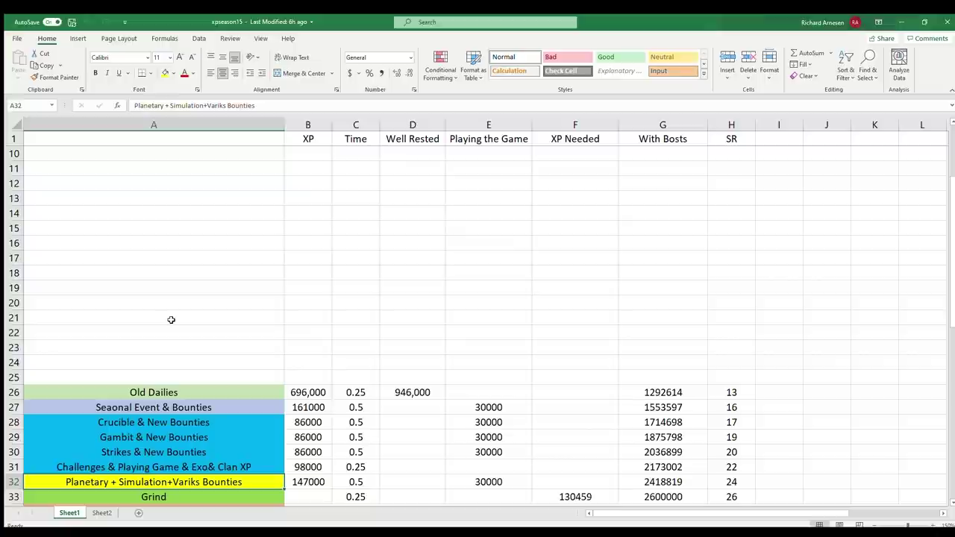
key("Right")
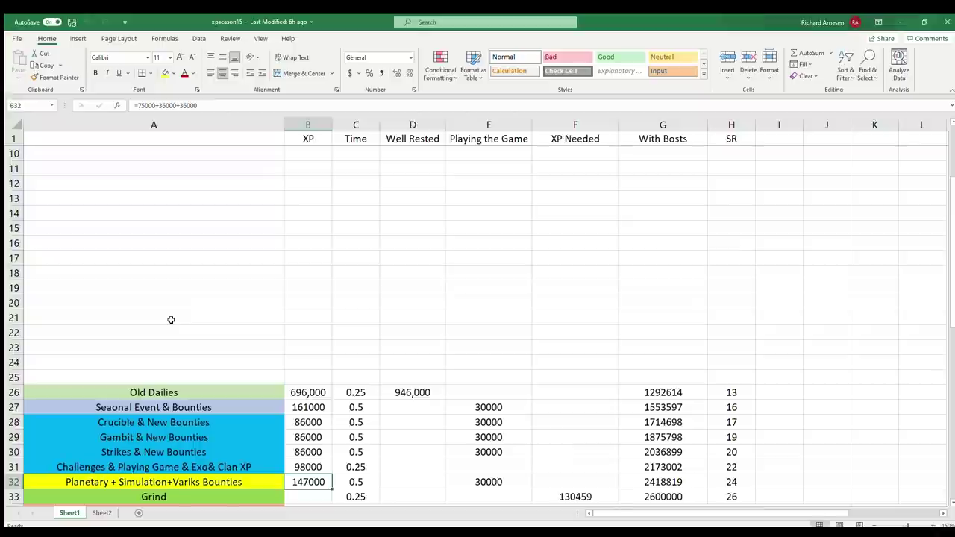
Compare the Playing the Game cell of the Planetary + Simulation+Variks Bounties row, E32, with the cells above it from E28.
key("Right")
key("Right")
key("Right")
key("Up")
key("Up")
key("Up")
key("Up")
key("Down")
key("Down")
key("Down")
key("Down")
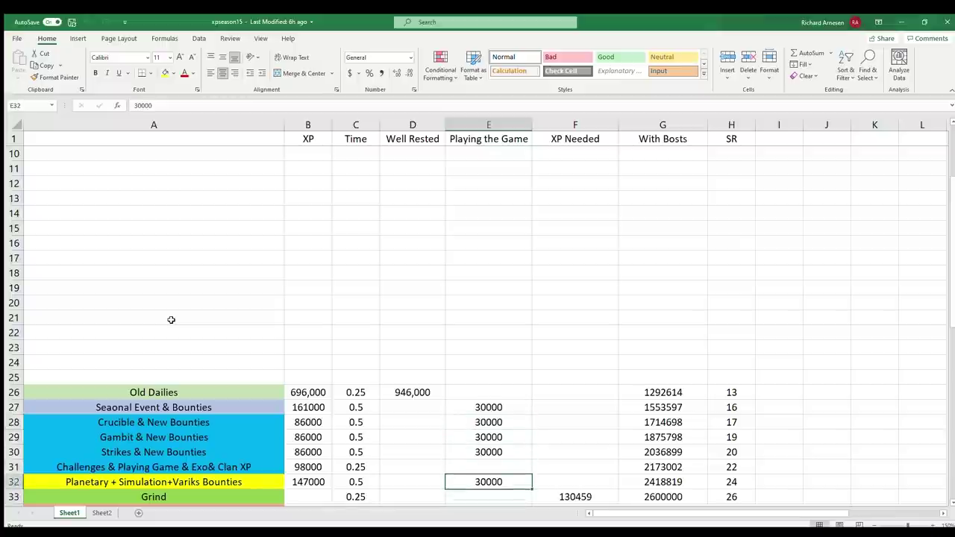
Check the SR cells of the Planetary and Grind rows, H32 and H33, then inspect the Grind row's XP Needed formula in F33.
key("Right")
key("Right")
key("Right")
key("Down")
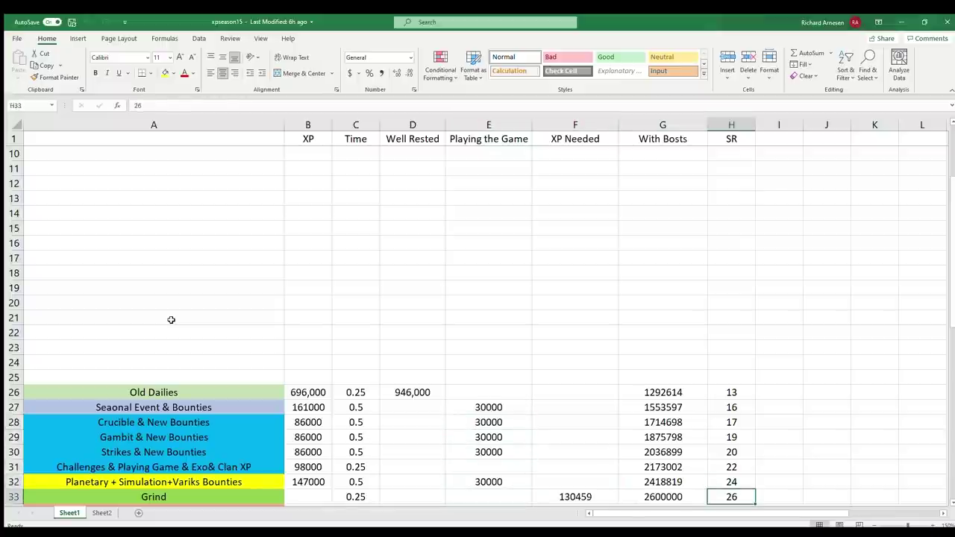
key("Left")
key("Left")
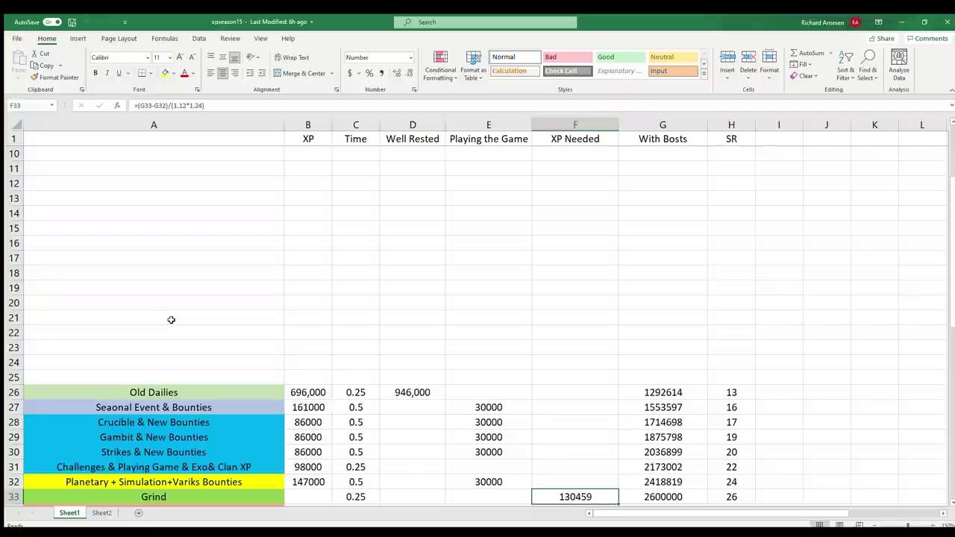
Review the Grind row between its Time cell, C33, and its XP Needed cell, F33.
key("Left")
key("Left")
key("Left")
key("Right")
key("Right")
key("Right")
Go to the Turn in Weeklies & Gunmith row and inspect its label and the XP formula in B34.
key("Down")
key("Down")
key("Up")
key("Left")
key("Left")
key("Left")
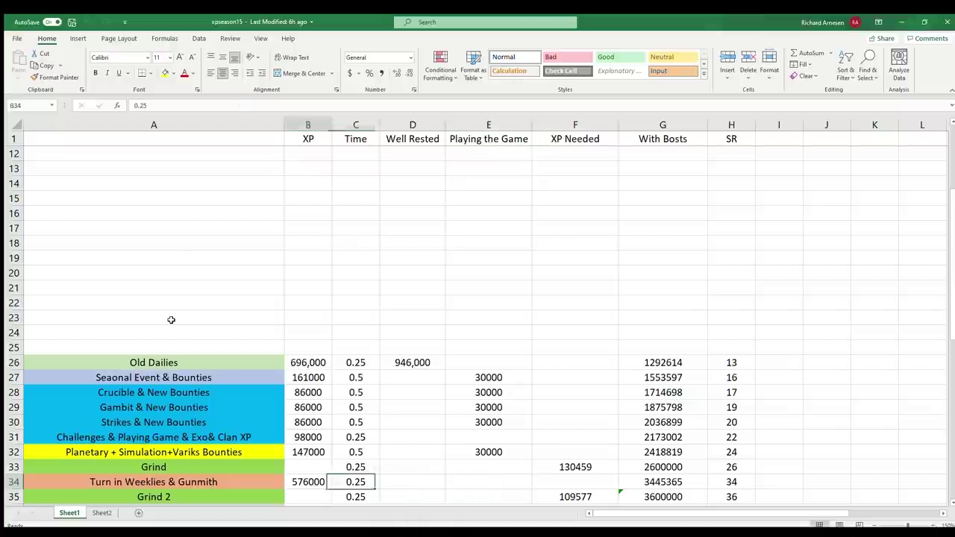
key("Left")
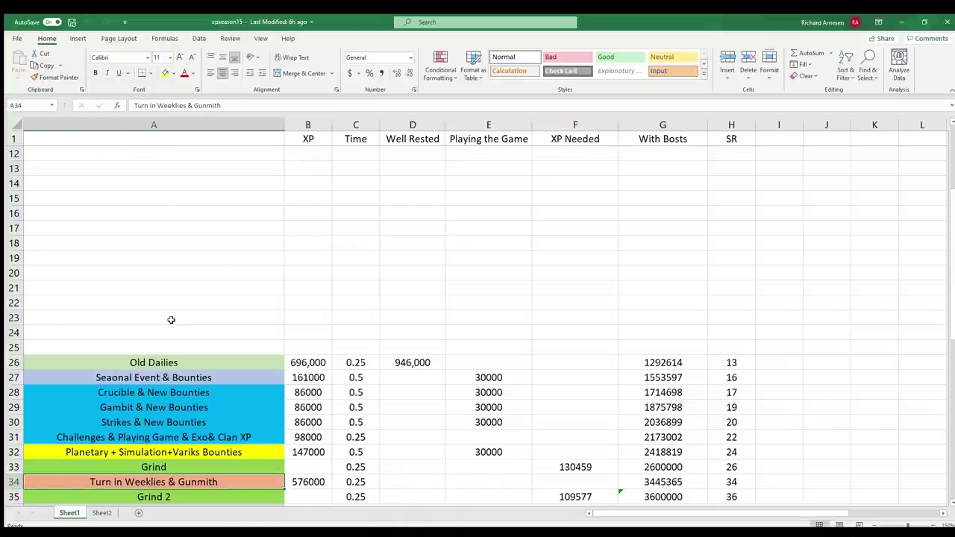
key("Right")
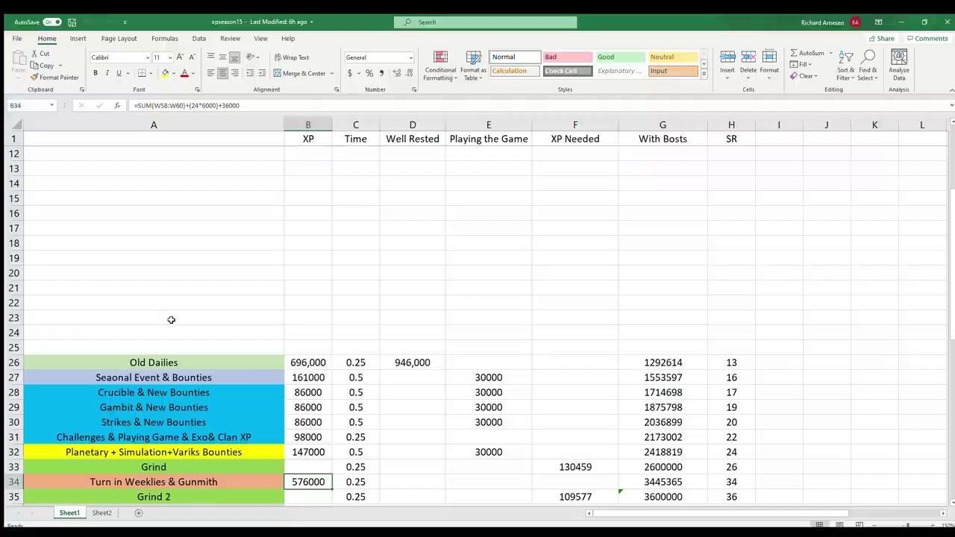
Review the label, XP and Time cells of the Turn in Weeklies & Gunmith row, then inspect its With Bosts formula in G34.
key("Left")
key("Right")
key("Right")
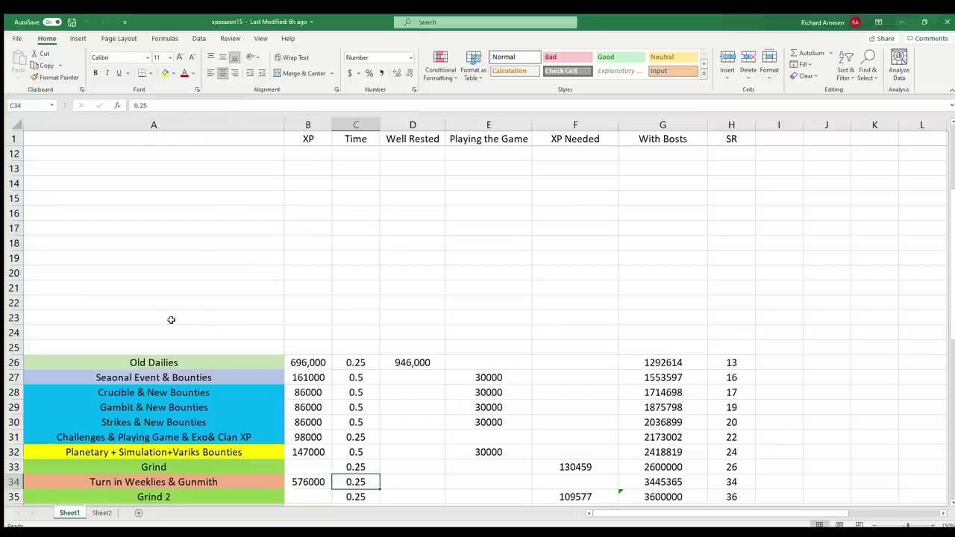
key("Left")
key("Right")
key("Right")
key("Right")
key("Right")
key("Right")
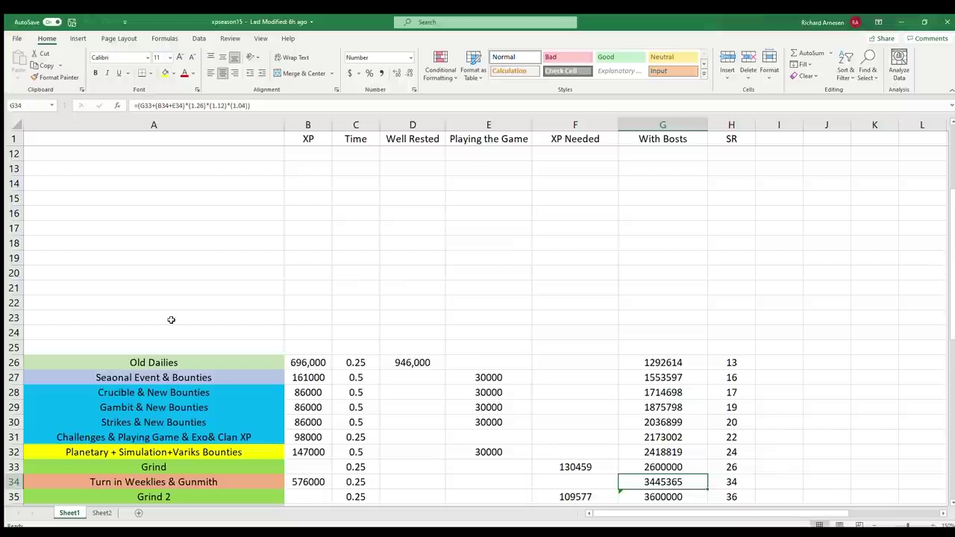
Re-examine the XP formula in B34 and the cells beside it up to Playing the Game, E34.
key("Left")
key("Left")
key("Left")
key("Left")
key("Left")
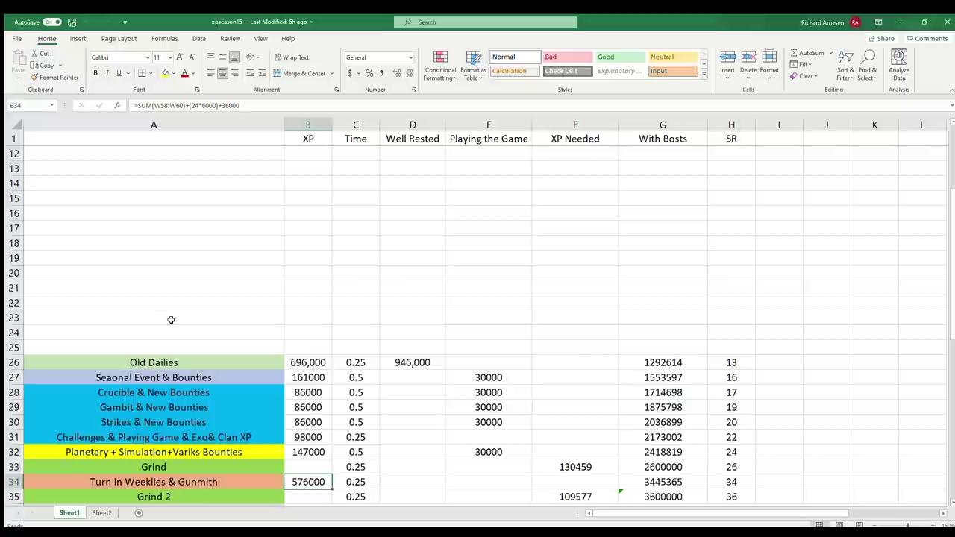
key("Right")
key("Right")
key("Right")
key("Left")
key("Left")
key("Left")
Compare the SR cells of the Turn in Weeklies & Gunmith and Grind 2 rows, H34 and H35.
key("Right")
key("Right")
key("Right")
key("Right")
key("Right")
key("Right")
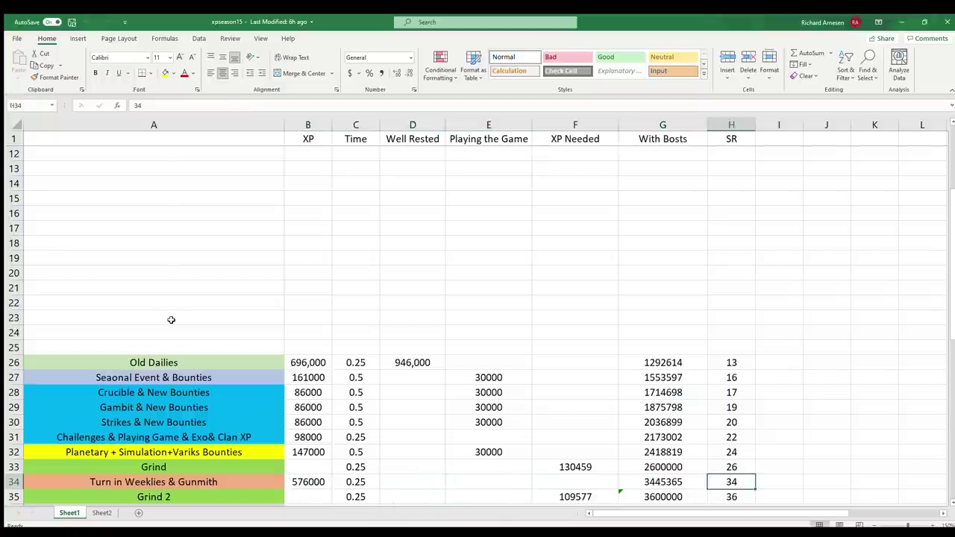
key("Down")
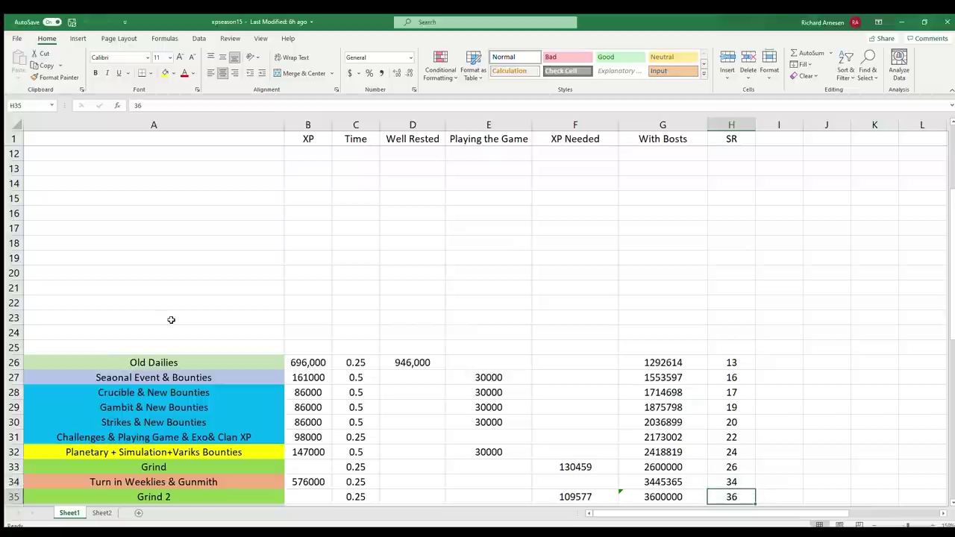
Review the Grind 2 row from its label and Time cell, C35, to the XP Needed formula in F35.
key("Left")
key("Left")
key("Left")
key("Left")
key("Left")
key("Left")
key("Left")
key("Right")
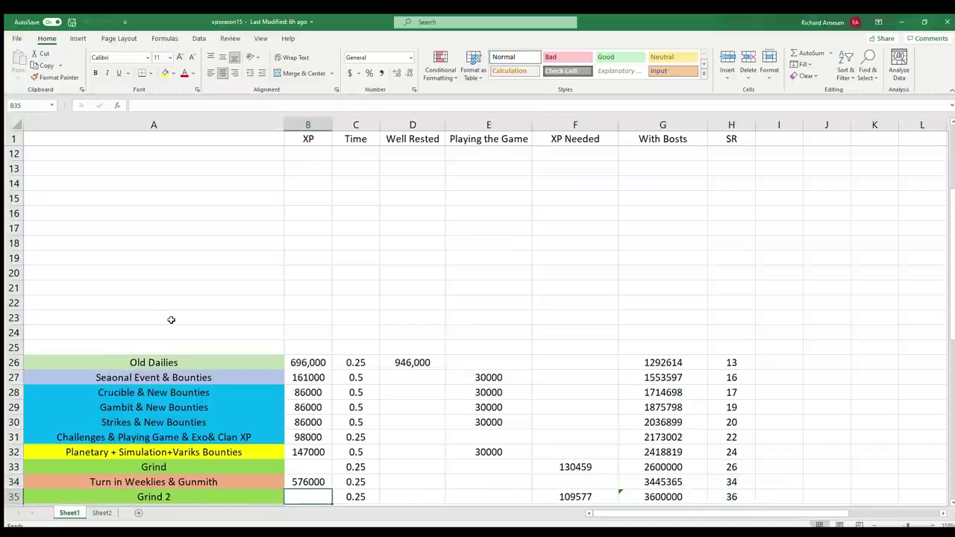
key("Right")
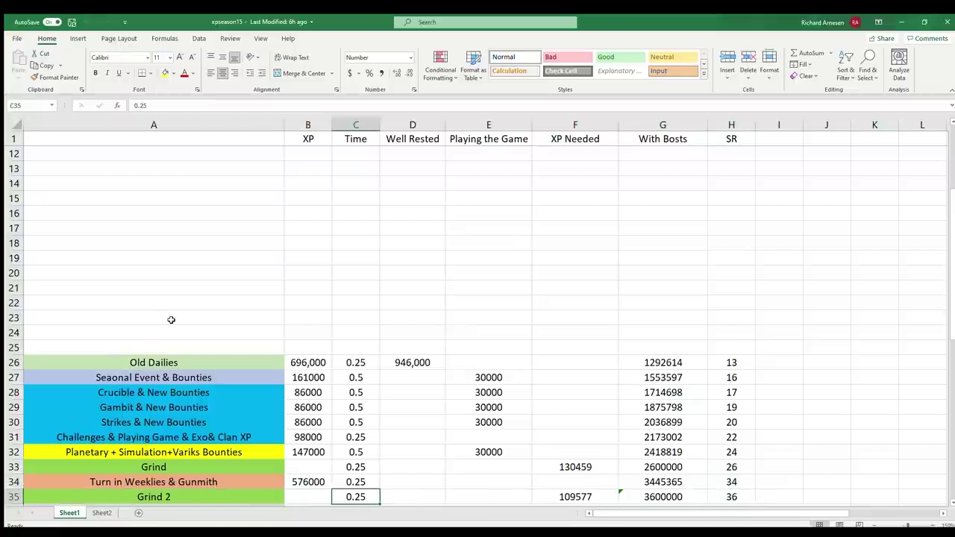
key("Right")
key("Right")
key("Right")
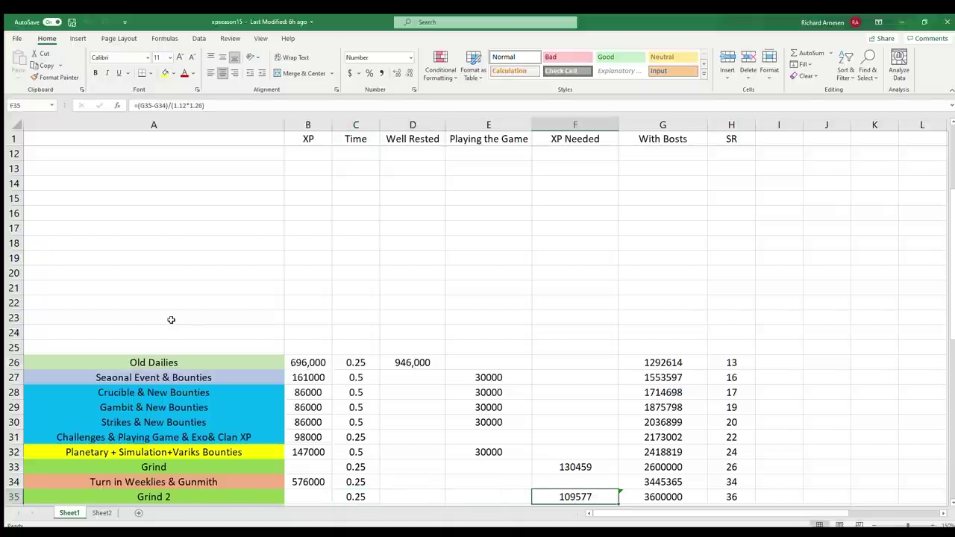
Go to the label of the Crucible/Gambit/Strikes/Stasis New Bounties Player 2 row, A36.
key("Down")
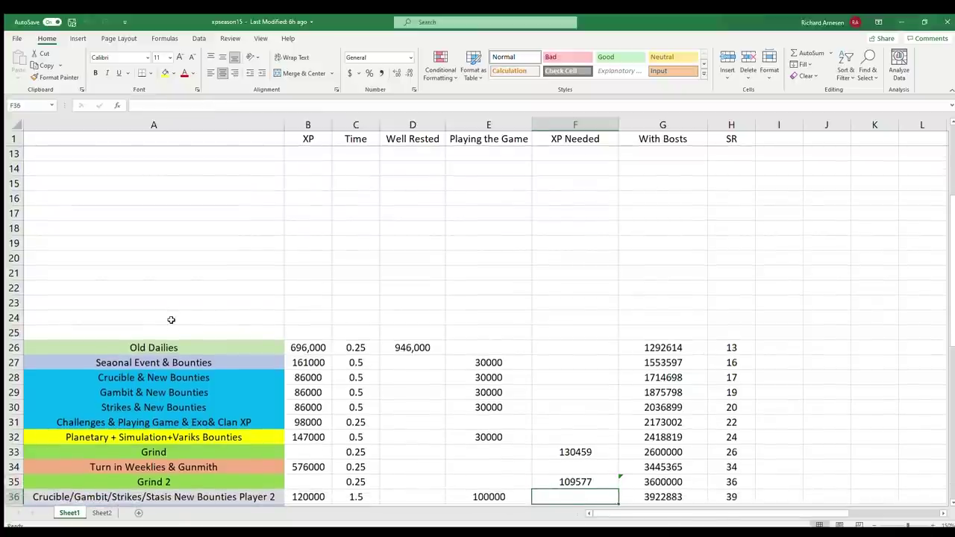
key("Left")
key("Left")
key("Left")
key("Left")
key("Left")
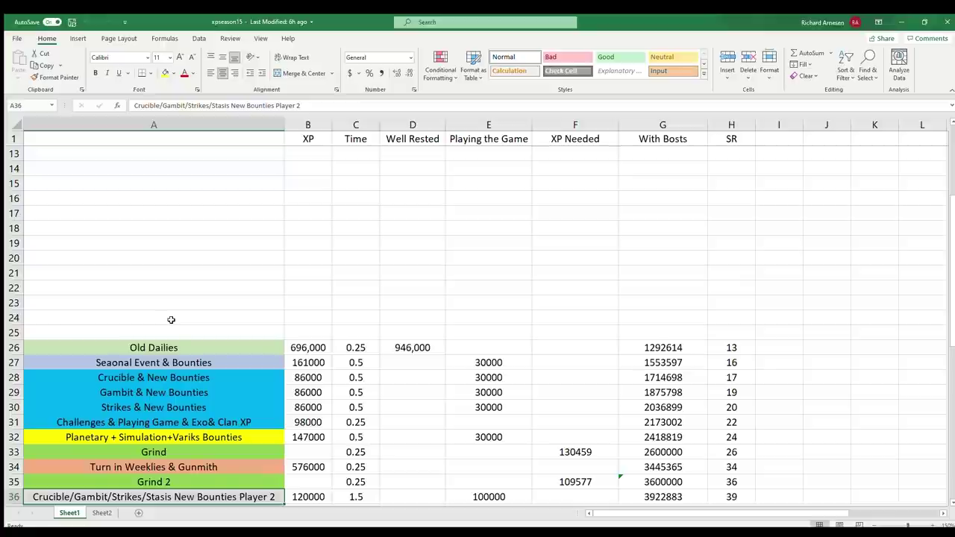
On Sheet2, review the weekly challenges from Seasonal Event to Gunsmith Bounties, then select the remaining ones from Empire Hunt Quest to Vog, A14:A26.
left_click(93, 515)
left_click(91, 243)
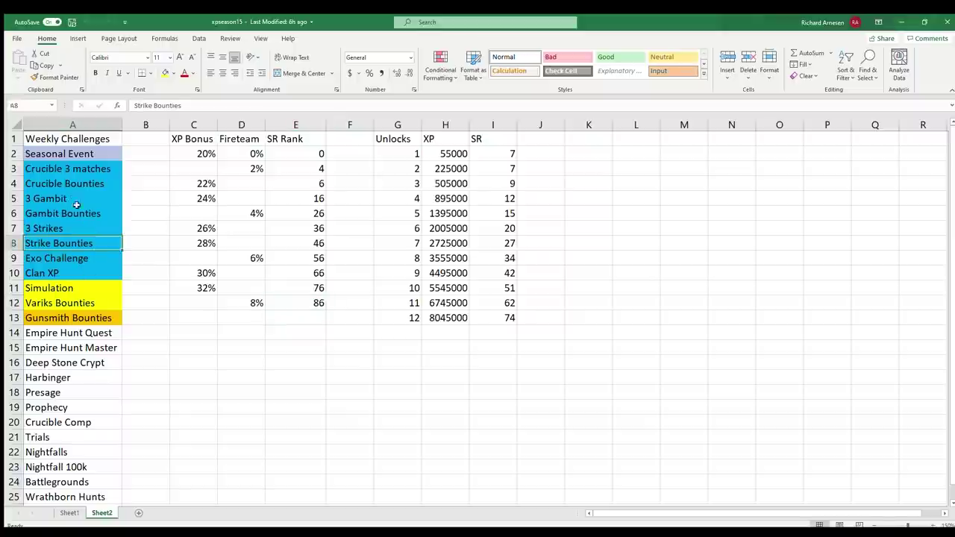
left_click(79, 154)
left_click(81, 195)
left_click(72, 243)
left_click(68, 272)
left_click(64, 302)
left_click(67, 316)
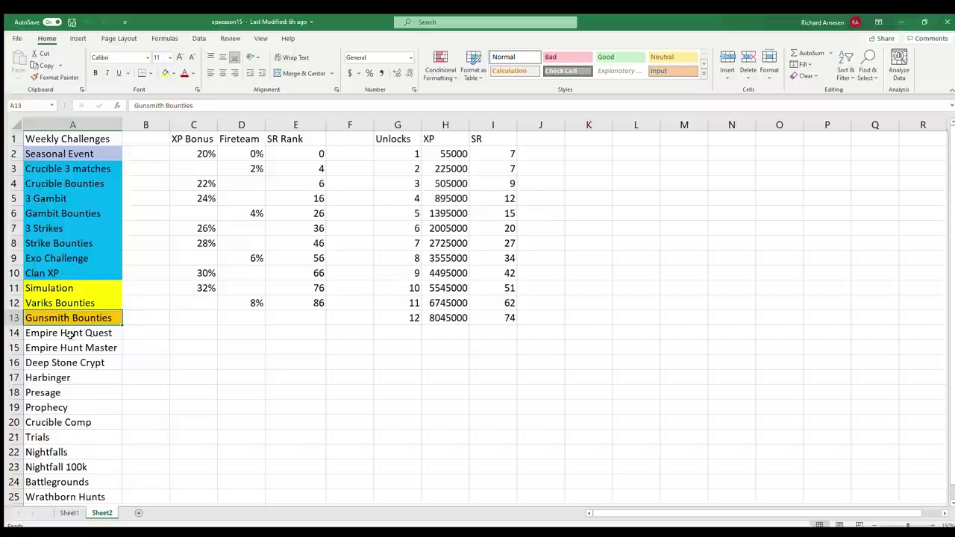
scroll(68, 334, "down", 2)
left_click_drag(57, 248, 58, 418)
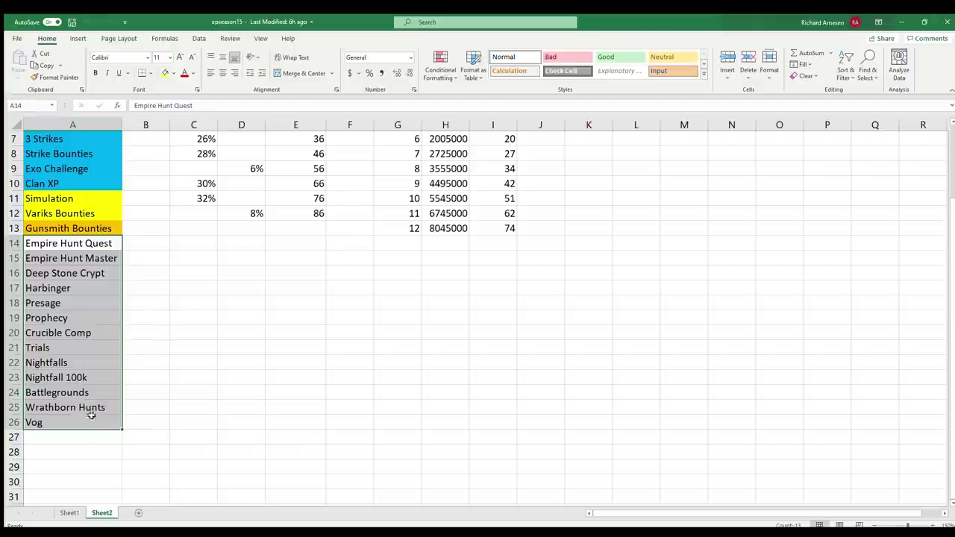
Return to Sheet1 and review the New Bounties Player 2 row's XP, Time, Playing the Game and SR cells in row 36.
left_click(69, 513)
scroll(166, 460, "down", 1)
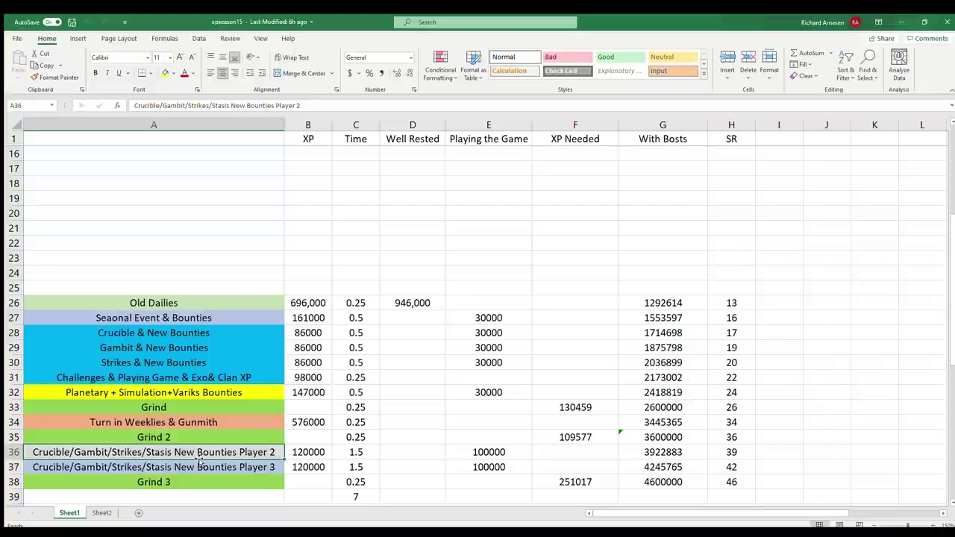
left_click(301, 452)
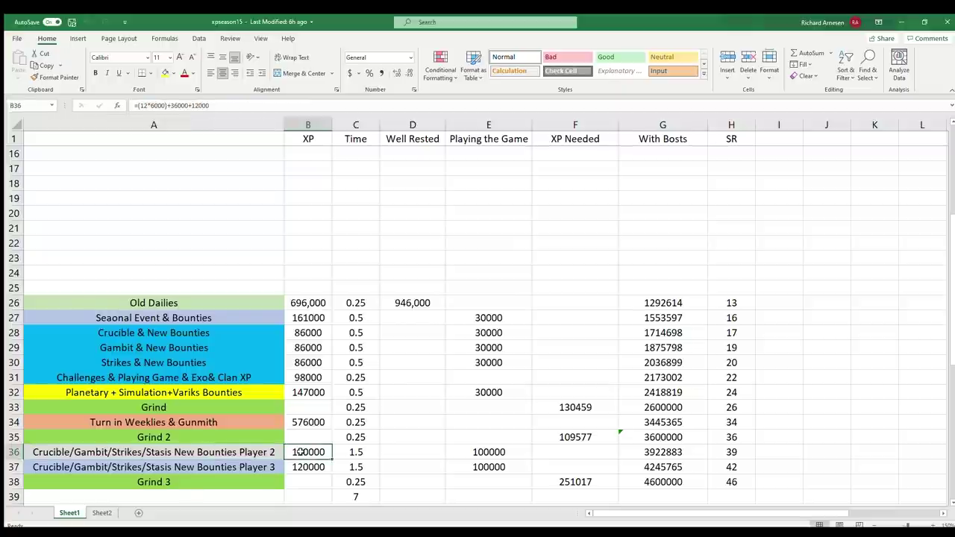
left_click(349, 452)
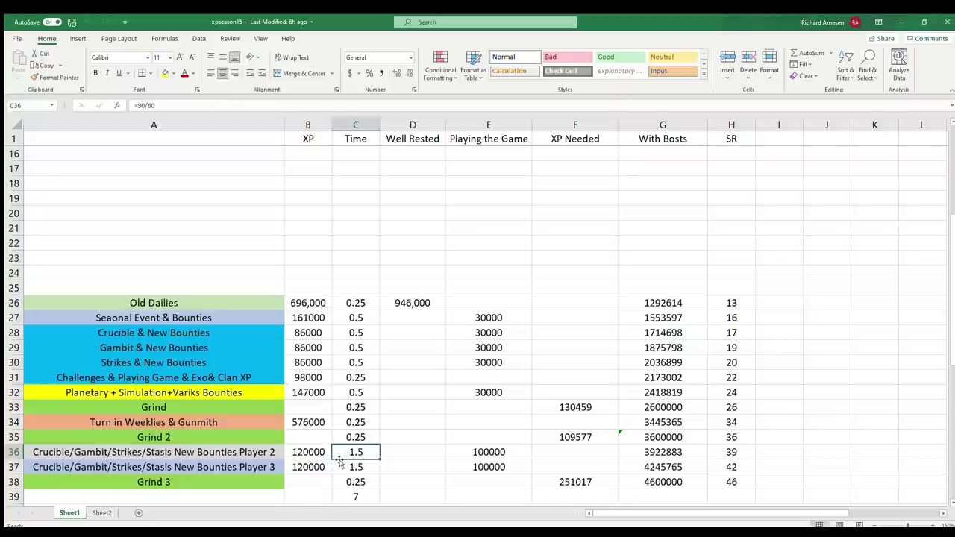
left_click(473, 453)
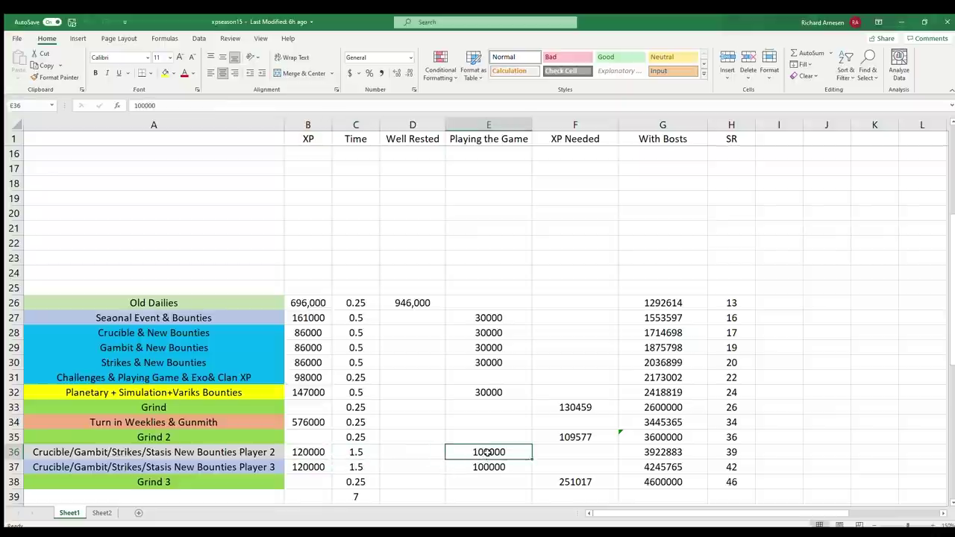
left_click(724, 452)
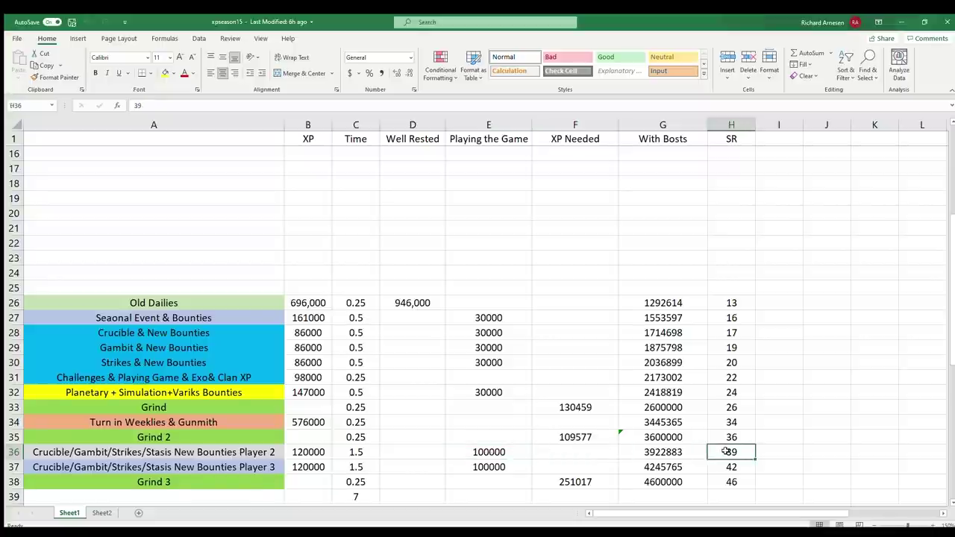
Review the New Bounties Player 3 row's label, Time cell, C37, and SR cell, H37.
left_click(246, 470)
left_click(368, 467)
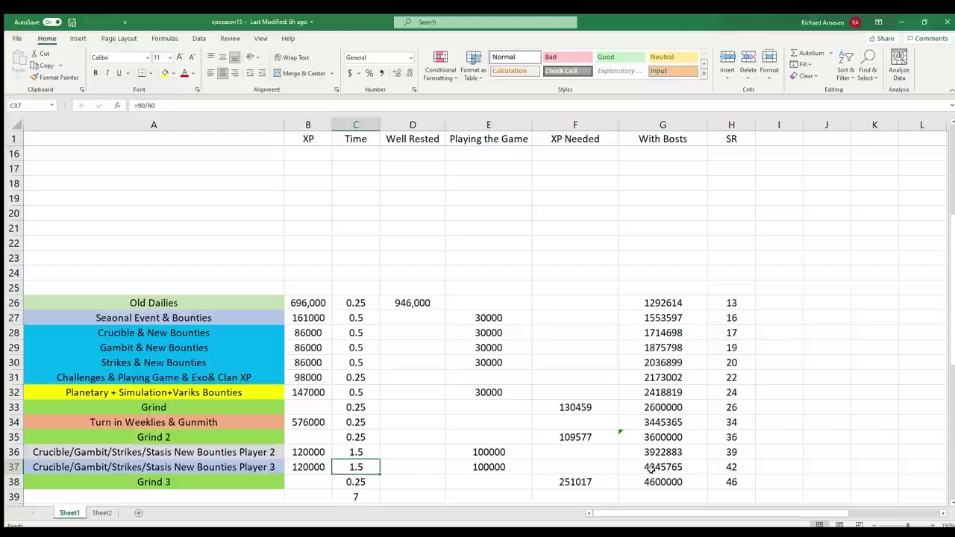
left_click(721, 467)
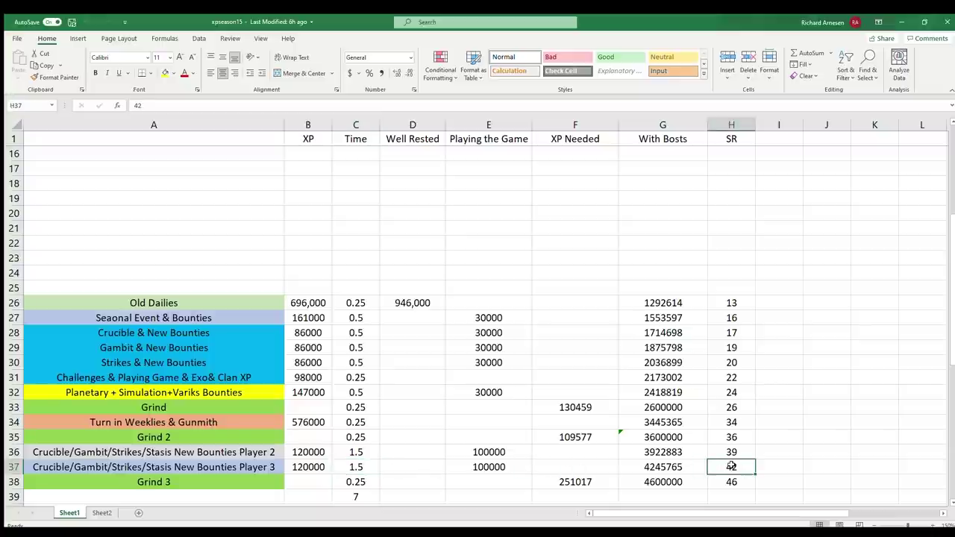
Review the Grind 3 row's label, Time cell, XP Needed formula in F38 and SR cell, H38.
left_click(163, 484)
left_click(303, 482)
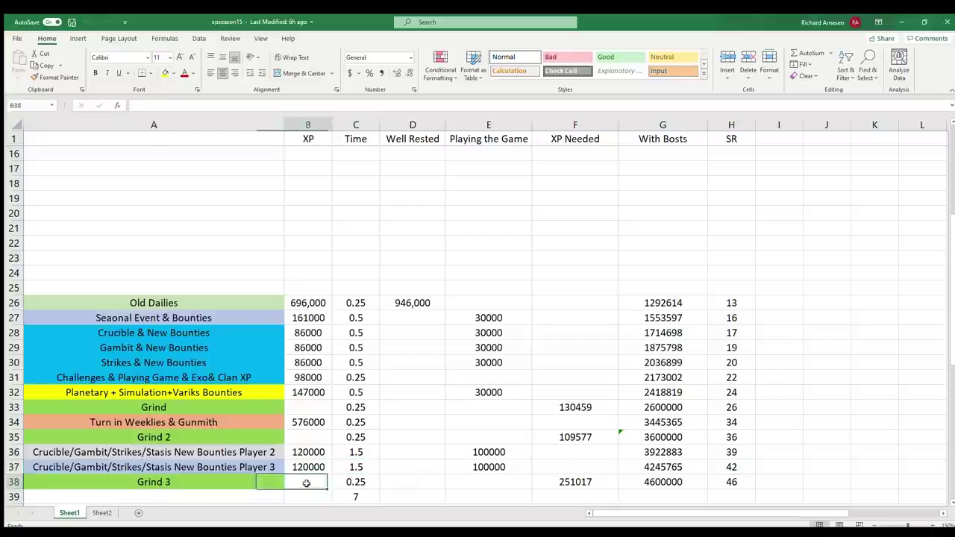
left_click(226, 480)
left_click(366, 482)
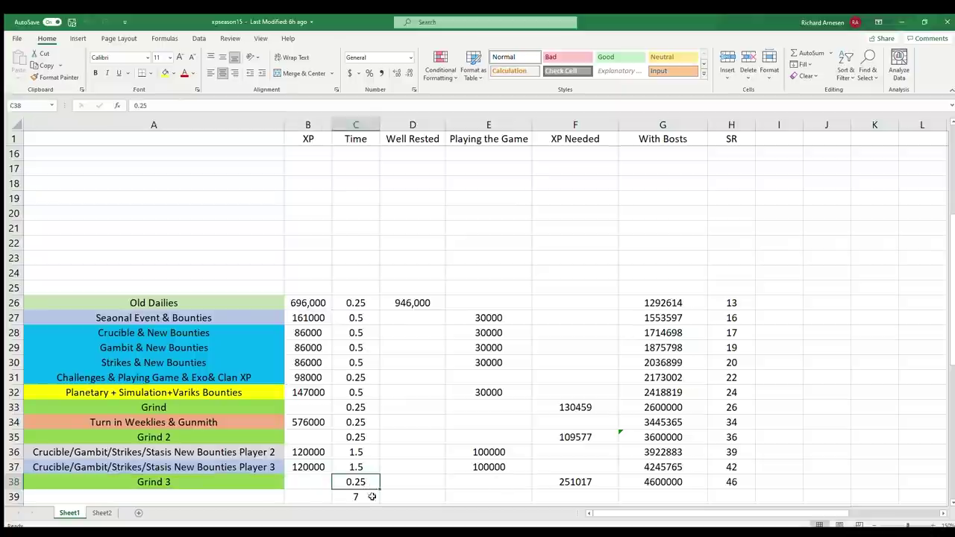
left_click(594, 484)
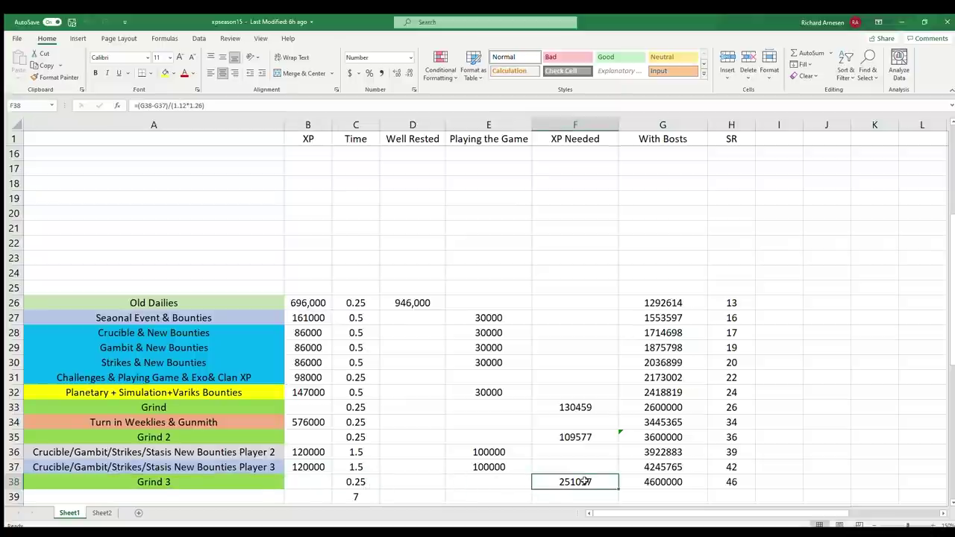
left_click(718, 483)
Inspect the total of the Time column in C39, then return to the plan's final SR cell, H38.
scroll(333, 439, "down", 1)
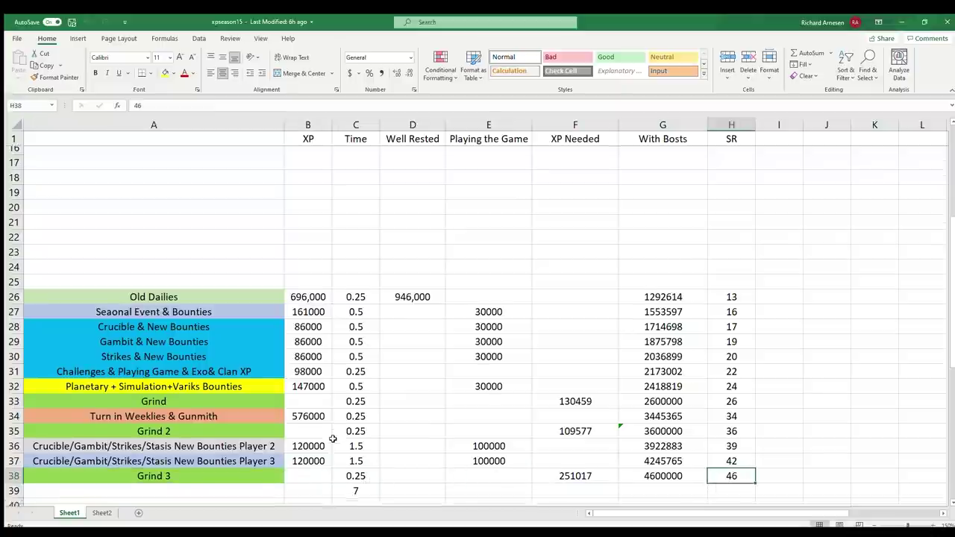
scroll(333, 439, "down", 2)
left_click(353, 407)
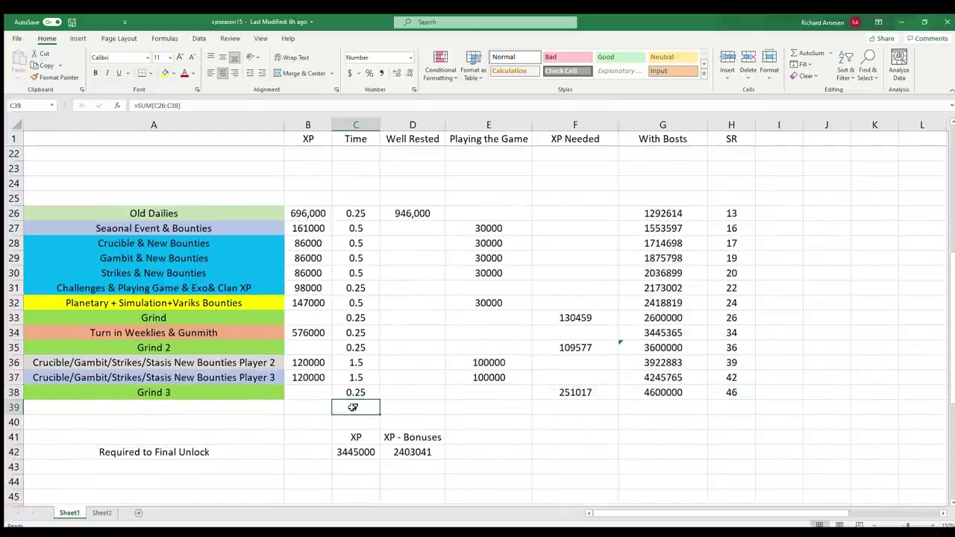
left_click(722, 392)
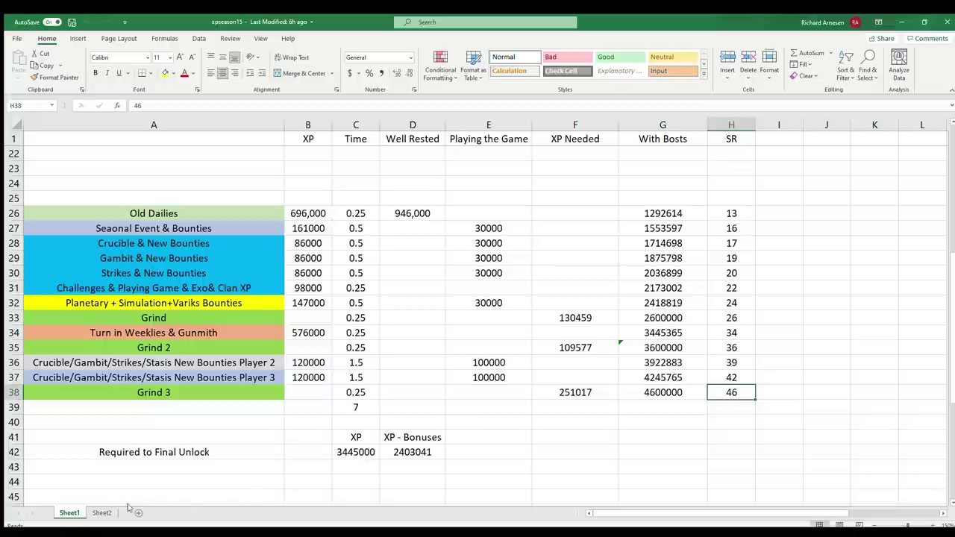
Switch to Sheet2 and examine the Unlocks table, highlighting the row for unlock 9 and then the rows for unlocks 11 and 12.
left_click(102, 513)
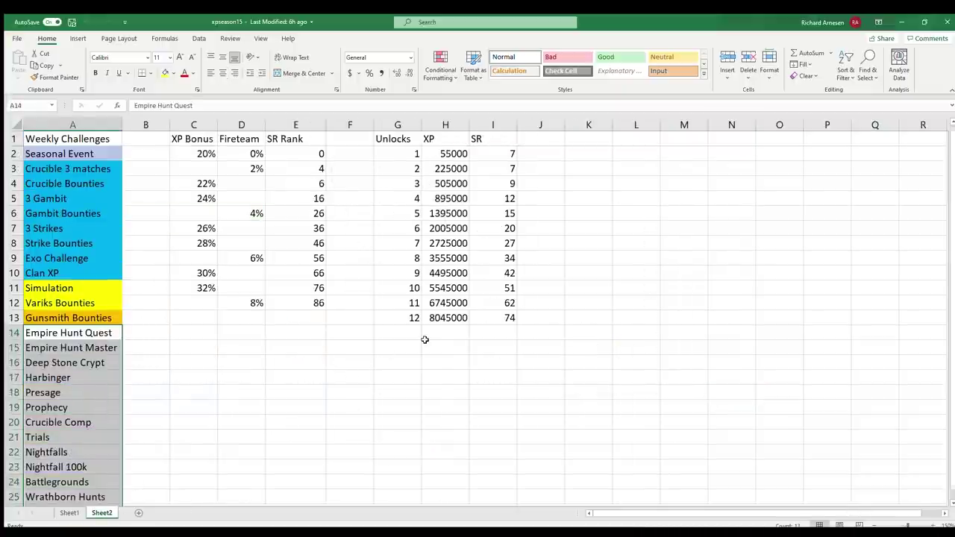
left_click(463, 288)
left_click_drag(411, 271, 490, 271)
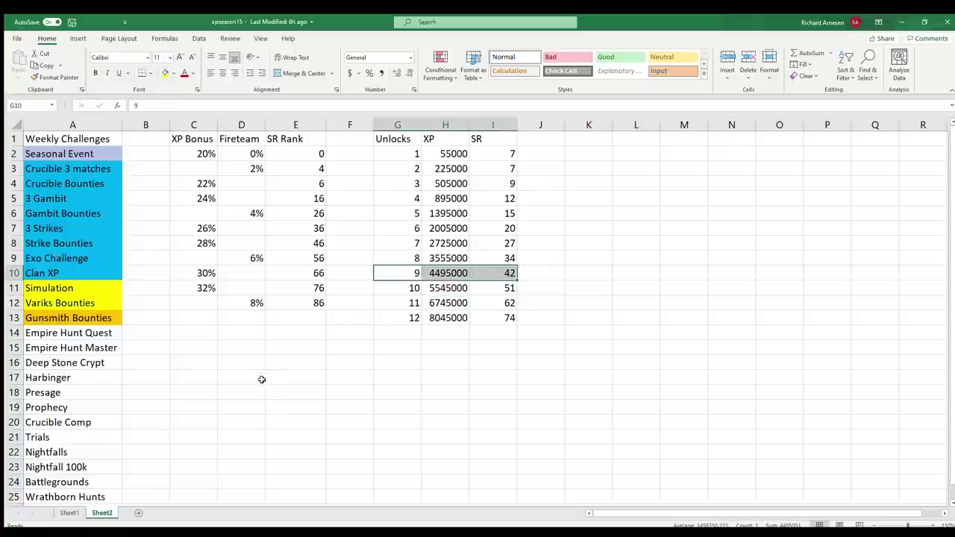
left_click_drag(415, 303, 496, 317)
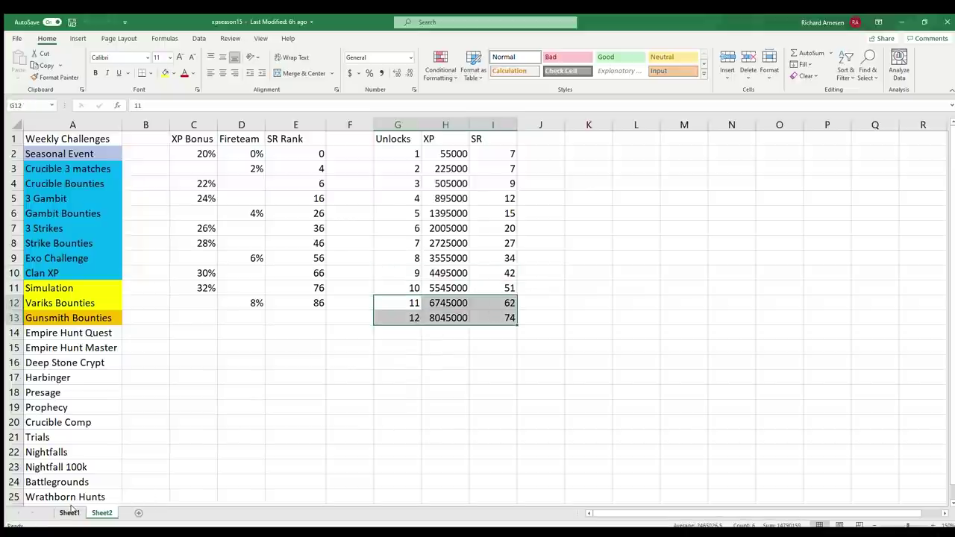
Return to Sheet1 and inspect the XP formula in C42 and the XP - Bonuses formula in D42 for the final unlock.
left_click(70, 513)
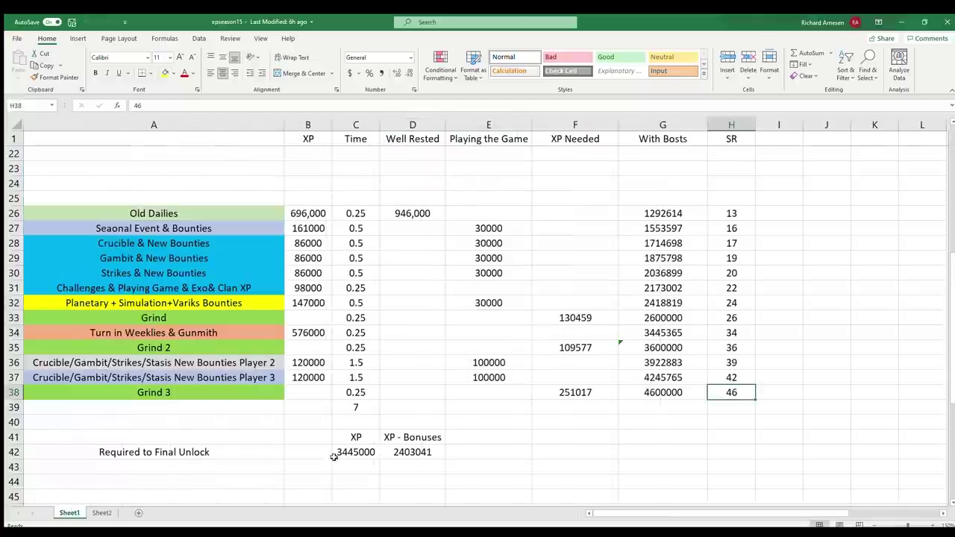
left_click(358, 451)
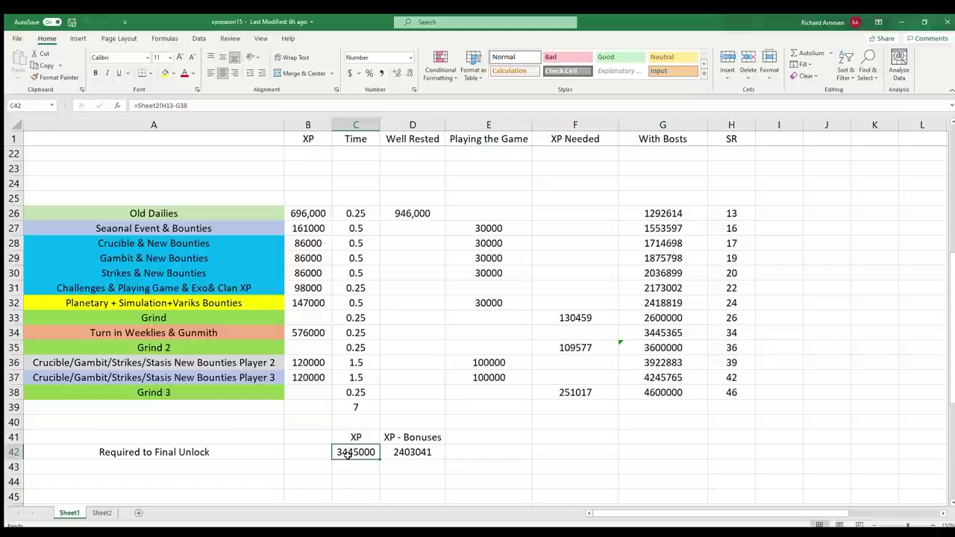
left_click(418, 453)
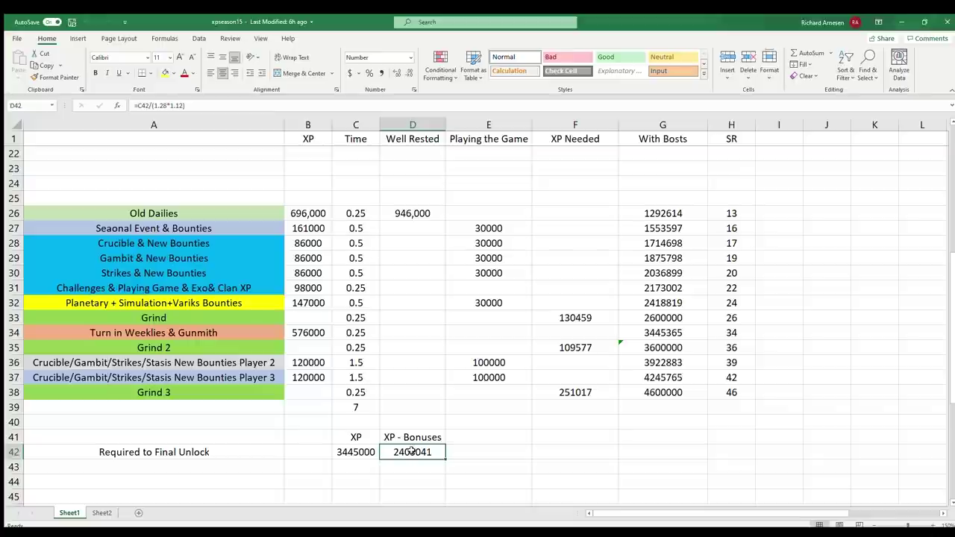
Switch to Sheet2 and review the uncoloured weekly challenges from Empire Hunt Quest downward, including the Crucible Comp entry in A20.
left_click(102, 512)
left_click(79, 346)
scroll(79, 346, "up", 3)
left_click_drag(81, 290, 66, 409)
left_click(132, 335)
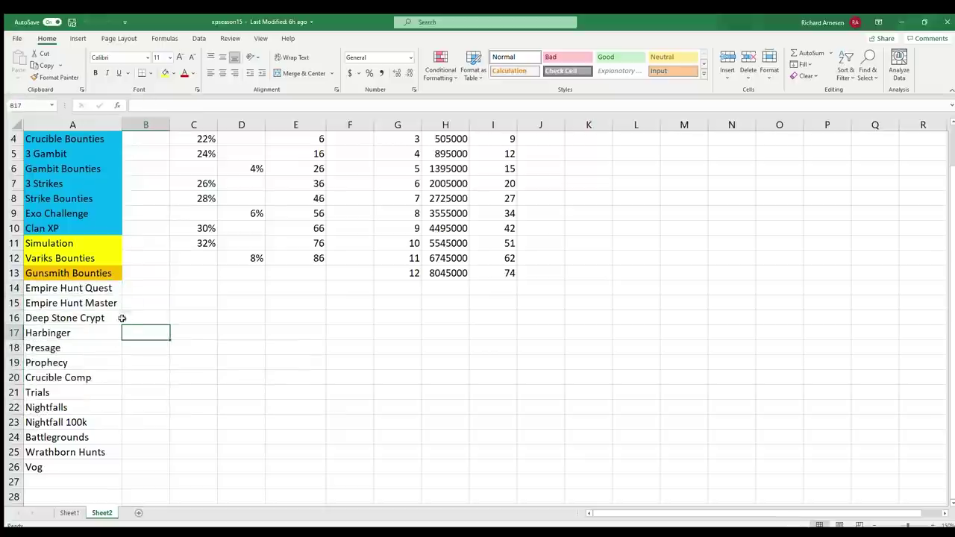
left_click(78, 291)
left_click_drag(79, 412, 75, 421)
left_click(76, 378)
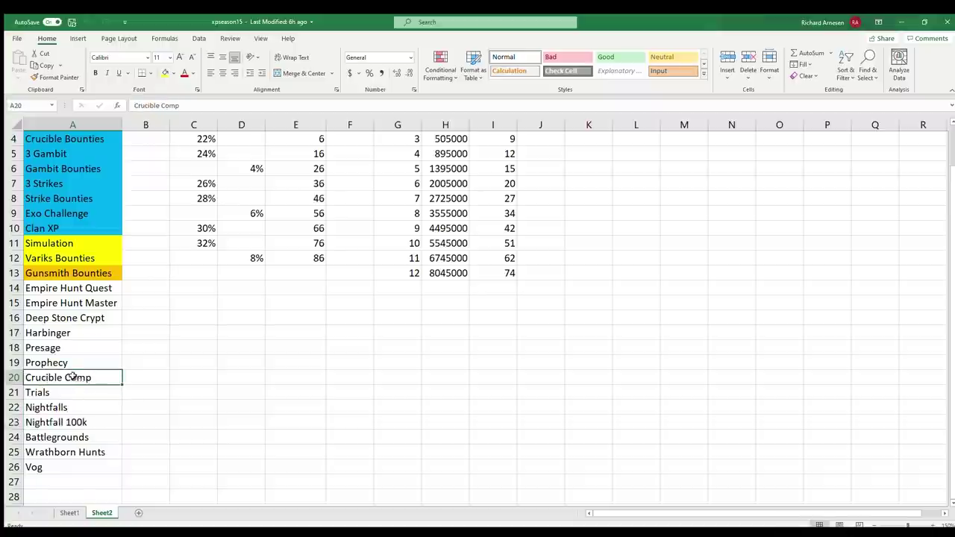
Compare the Harbinger, Presage and Prophecy entries in the weekly challenges list, then check Battlegrounds in A24.
left_click(65, 362)
left_click(58, 333)
left_click(64, 348)
left_click(60, 332)
left_click(68, 364)
left_click(64, 348)
left_click(60, 333)
left_click(63, 363)
left_click(60, 348)
left_click(63, 438)
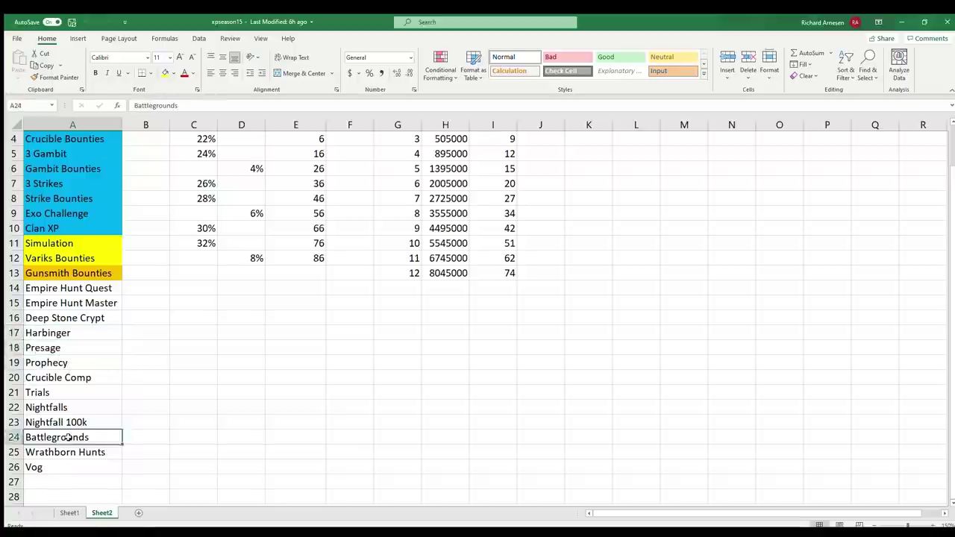
Go back to Sheet1, highlight the plan's Time values from C26 downward and inspect the total formula in C39.
left_click(69, 513)
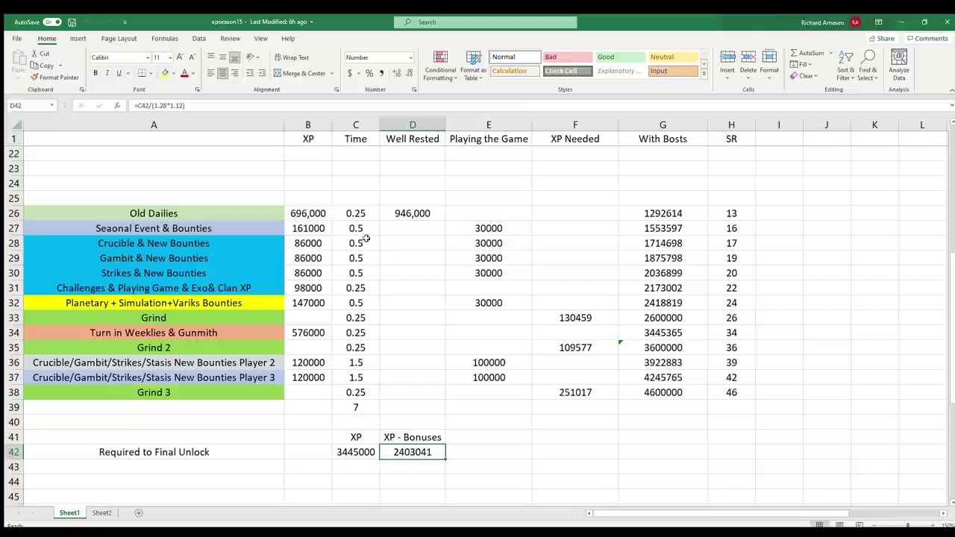
left_click_drag(362, 213, 366, 410)
left_click(365, 409)
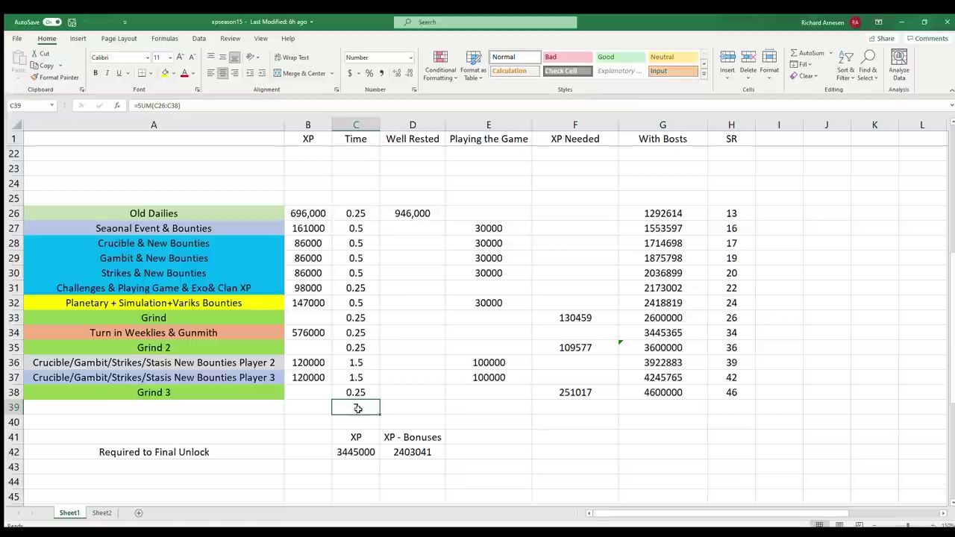
left_click(86, 410)
left_click(354, 408)
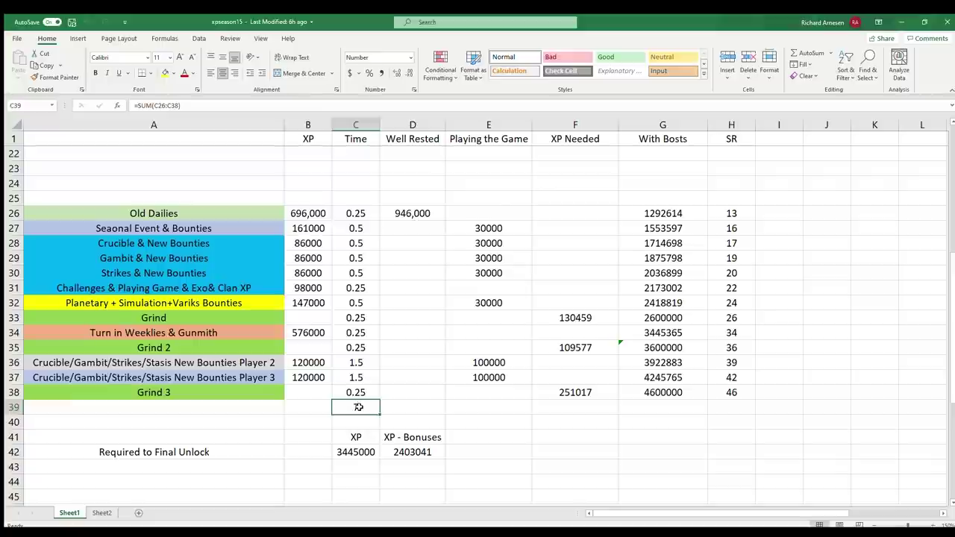
Recheck the XP - Bonuses requirement in D42 against the Time total in C39.
left_click(420, 453)
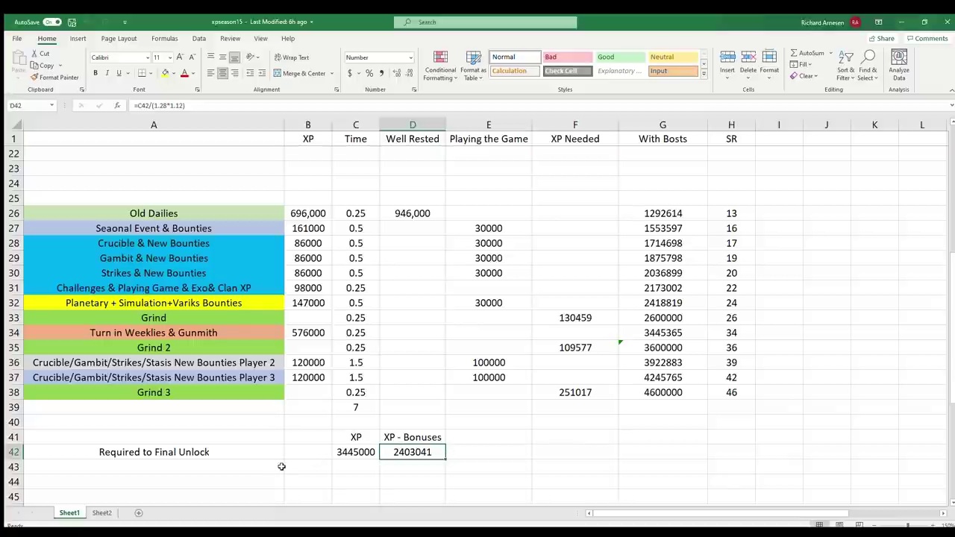
left_click(348, 422)
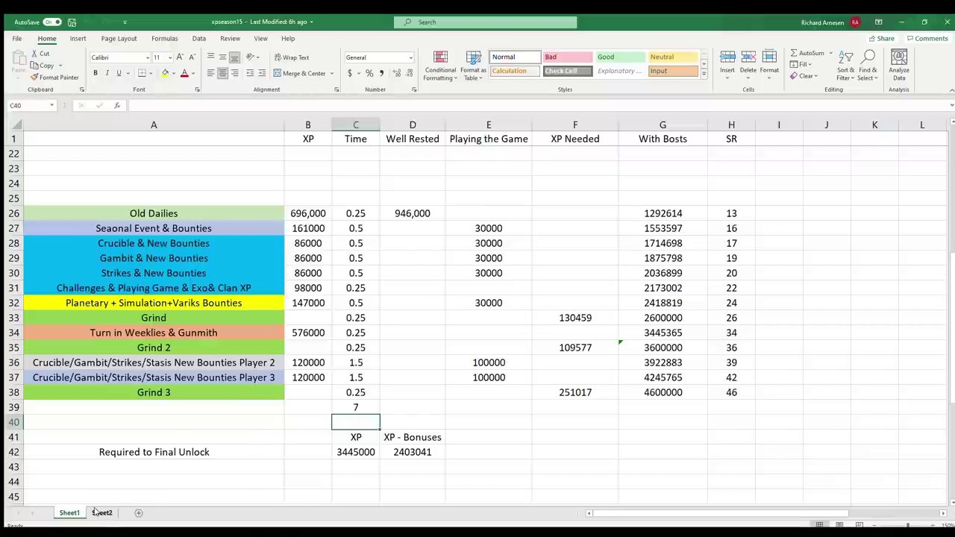
left_click(354, 409)
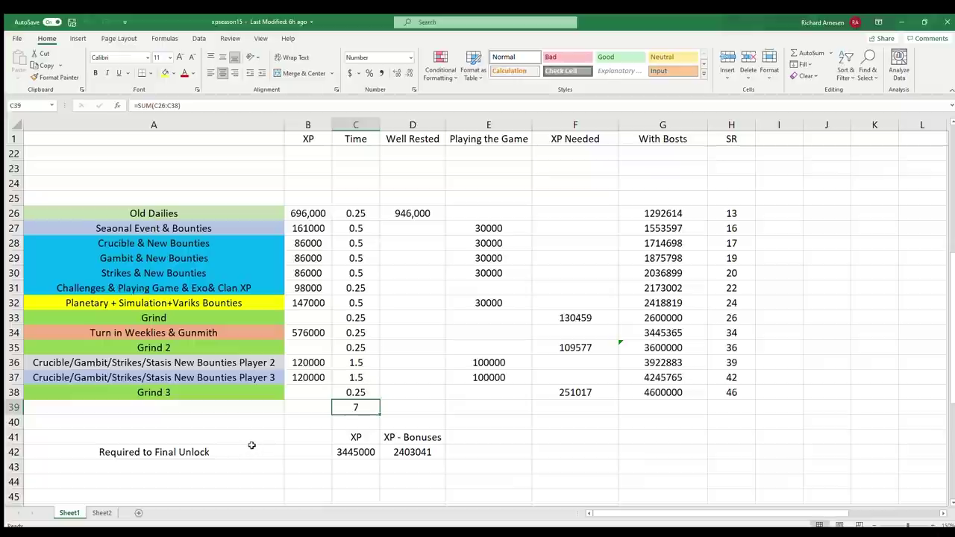
Check unlock 12 in Sheet2's Unlocks table, then return to the XP plan on Sheet1.
left_click(95, 512)
left_click(410, 274)
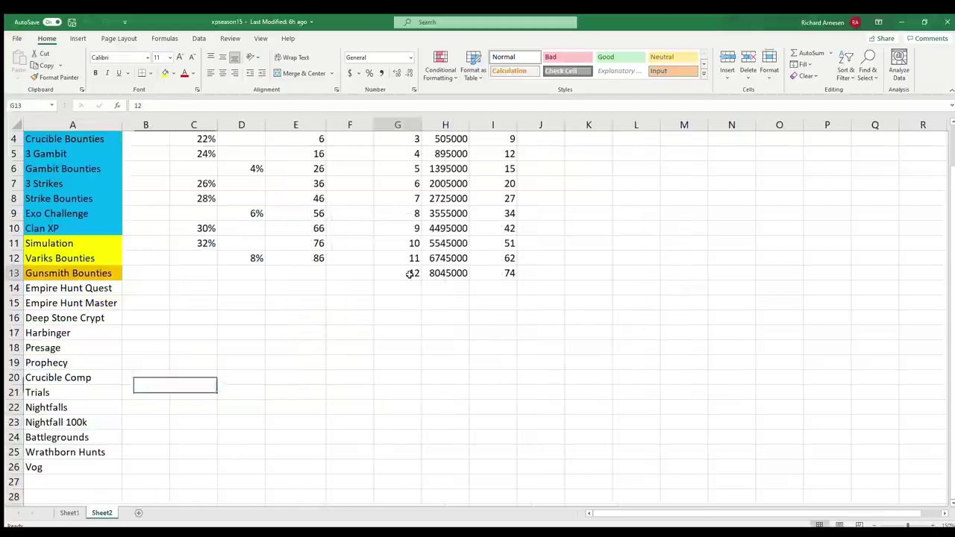
left_click(72, 511)
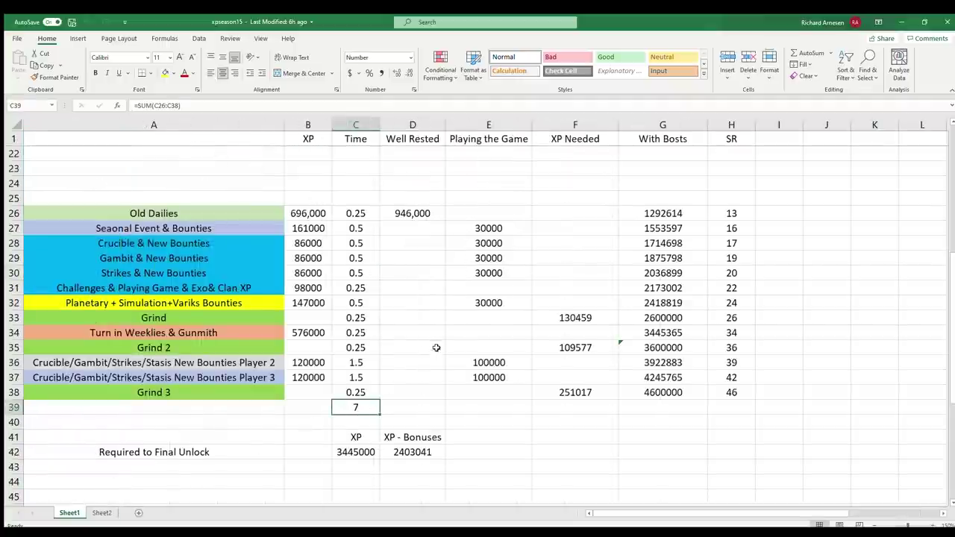